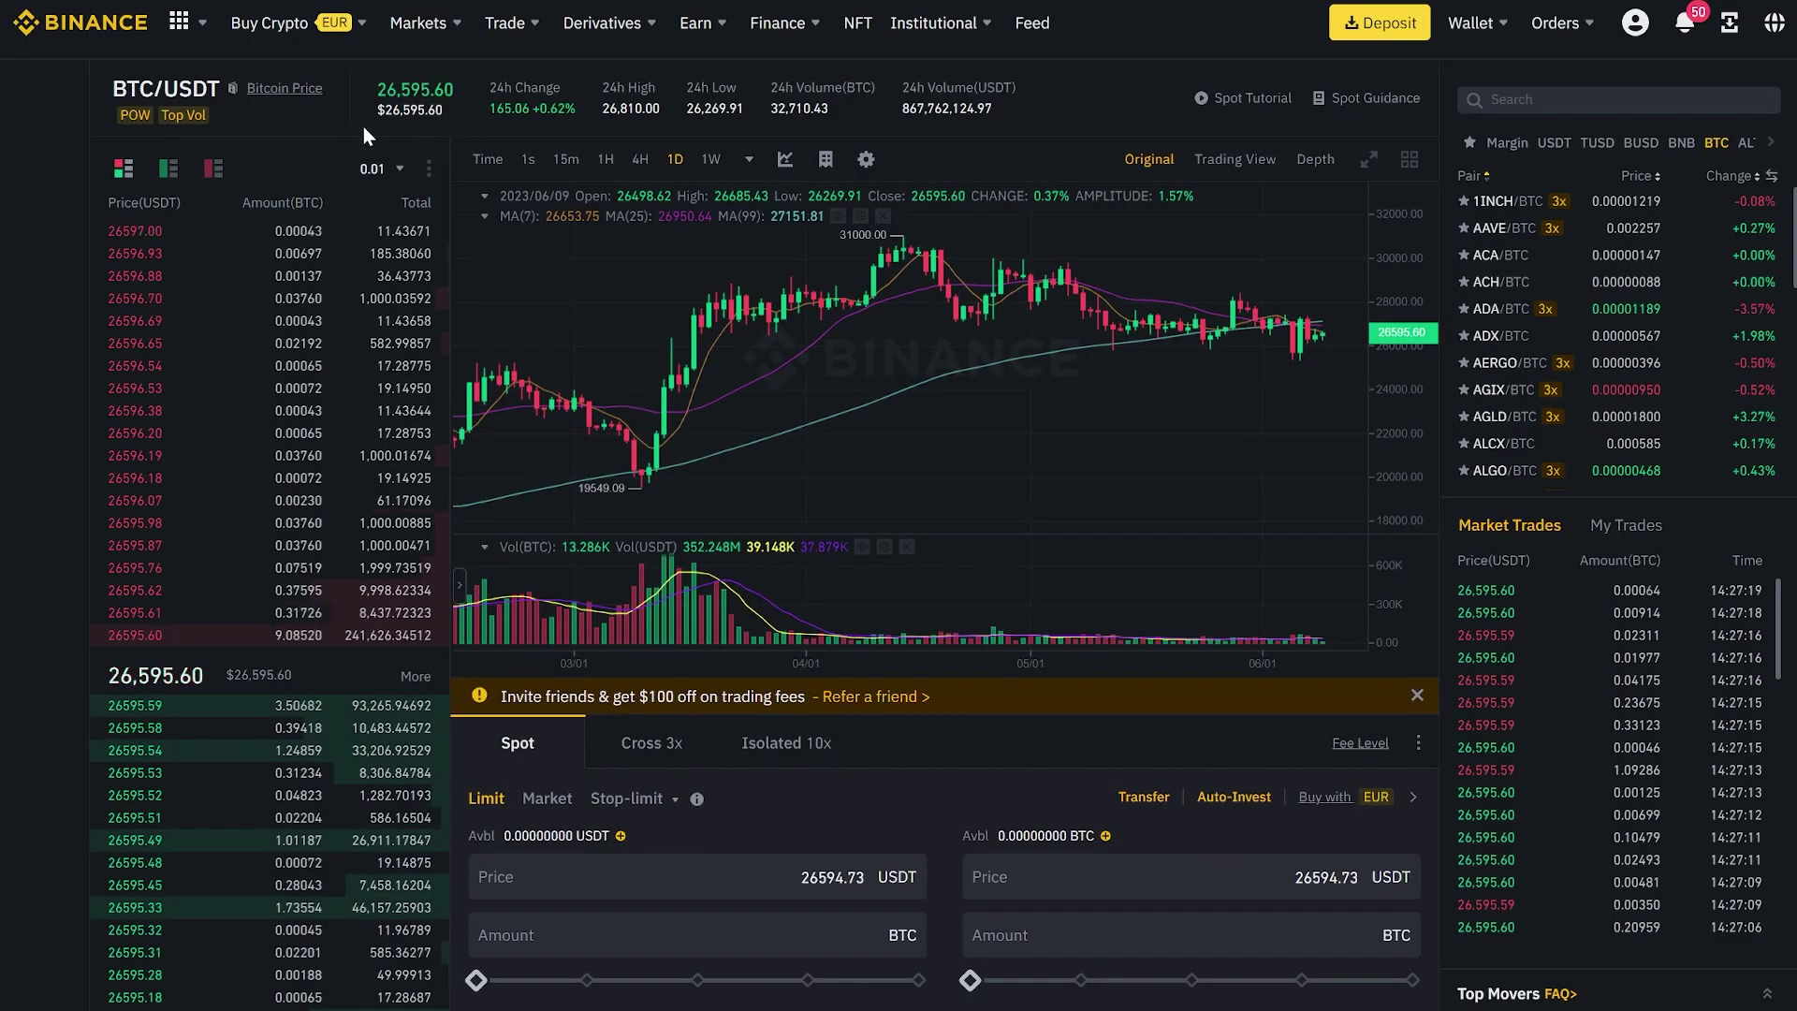
Bring back the Bitqlux BTC/USDT trading page, which quotes about 29,255
mouse_move(269, 22)
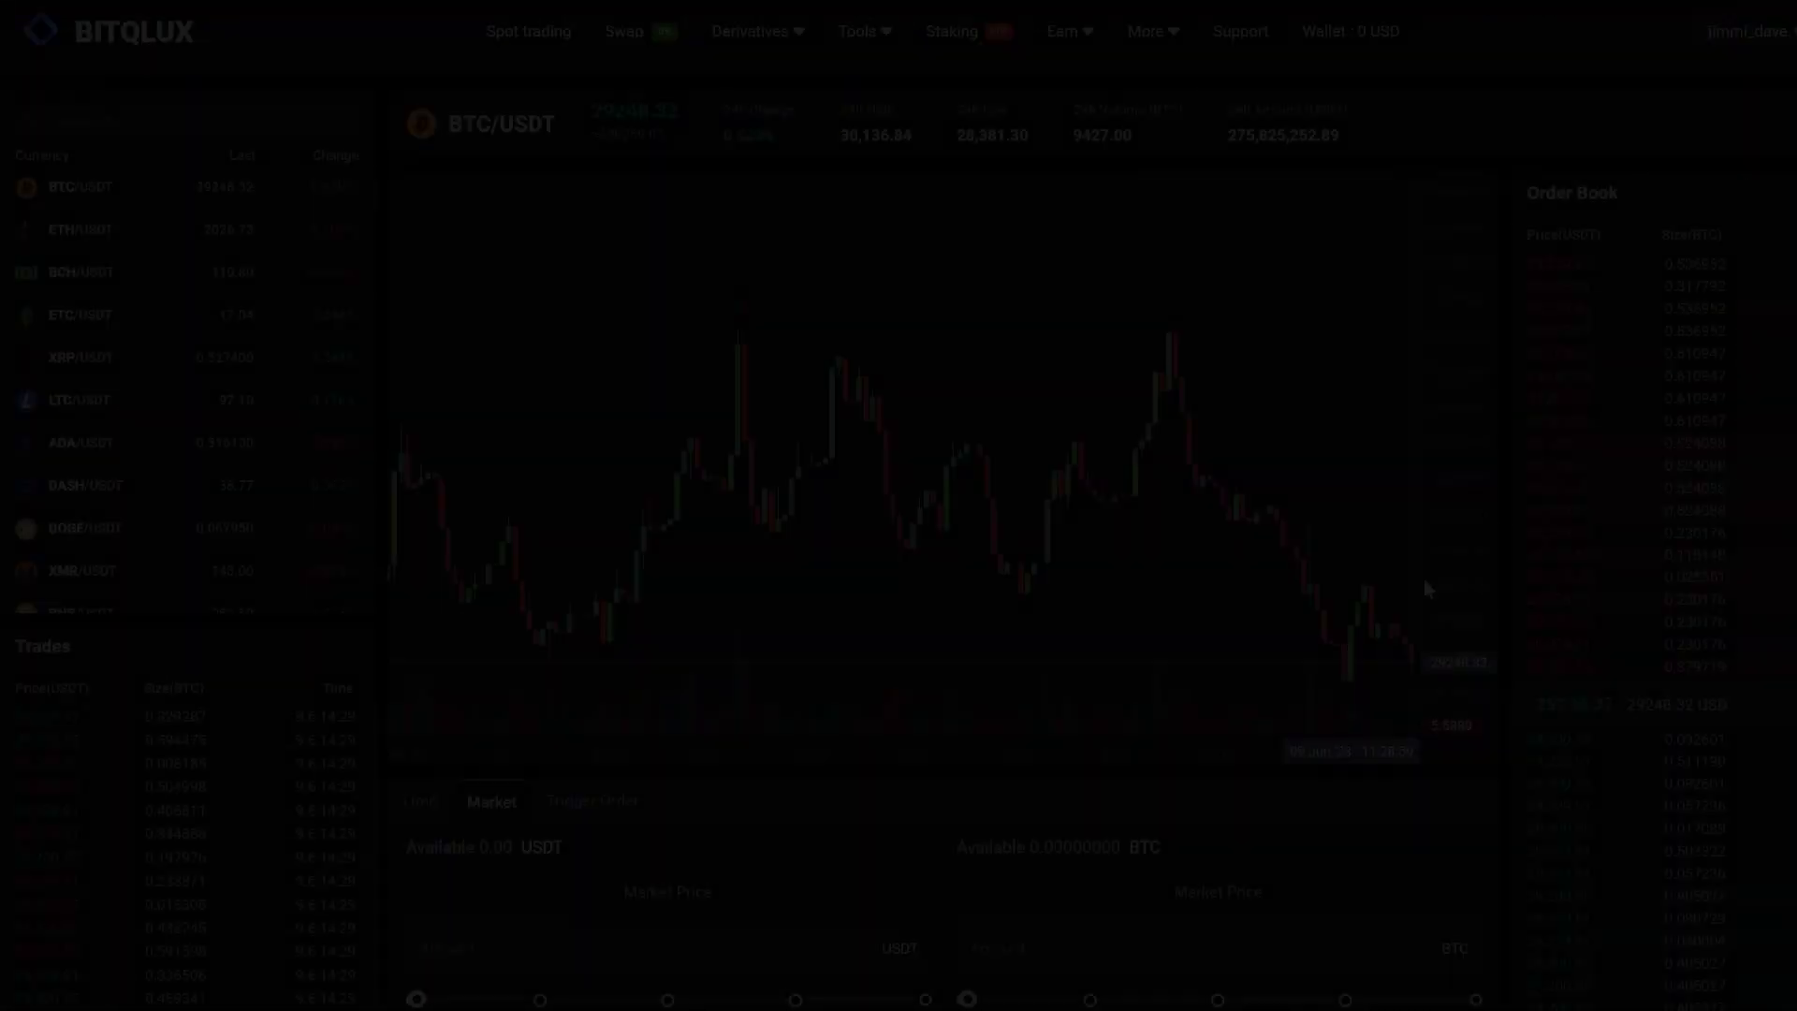
From Bitqlux's Wallet deposit page, generate and copy the Bitcoin (BTC) network deposit address
left_click(1355, 47)
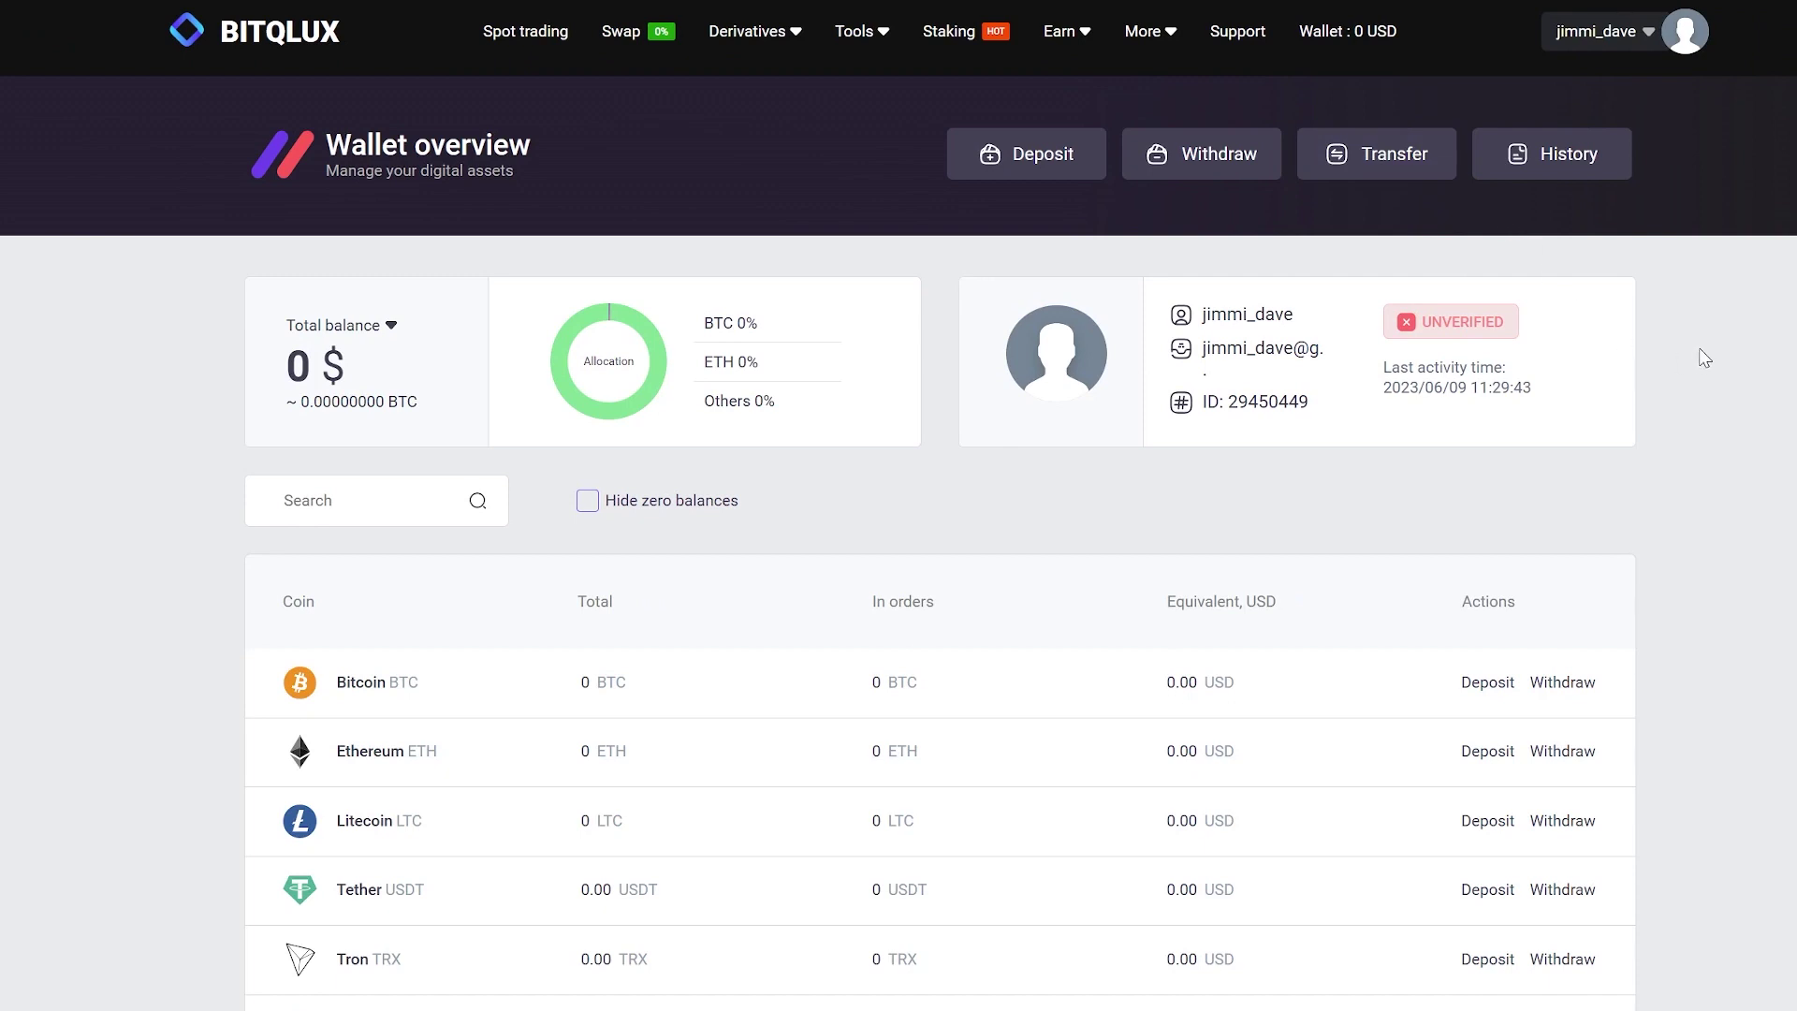
left_click(1024, 164)
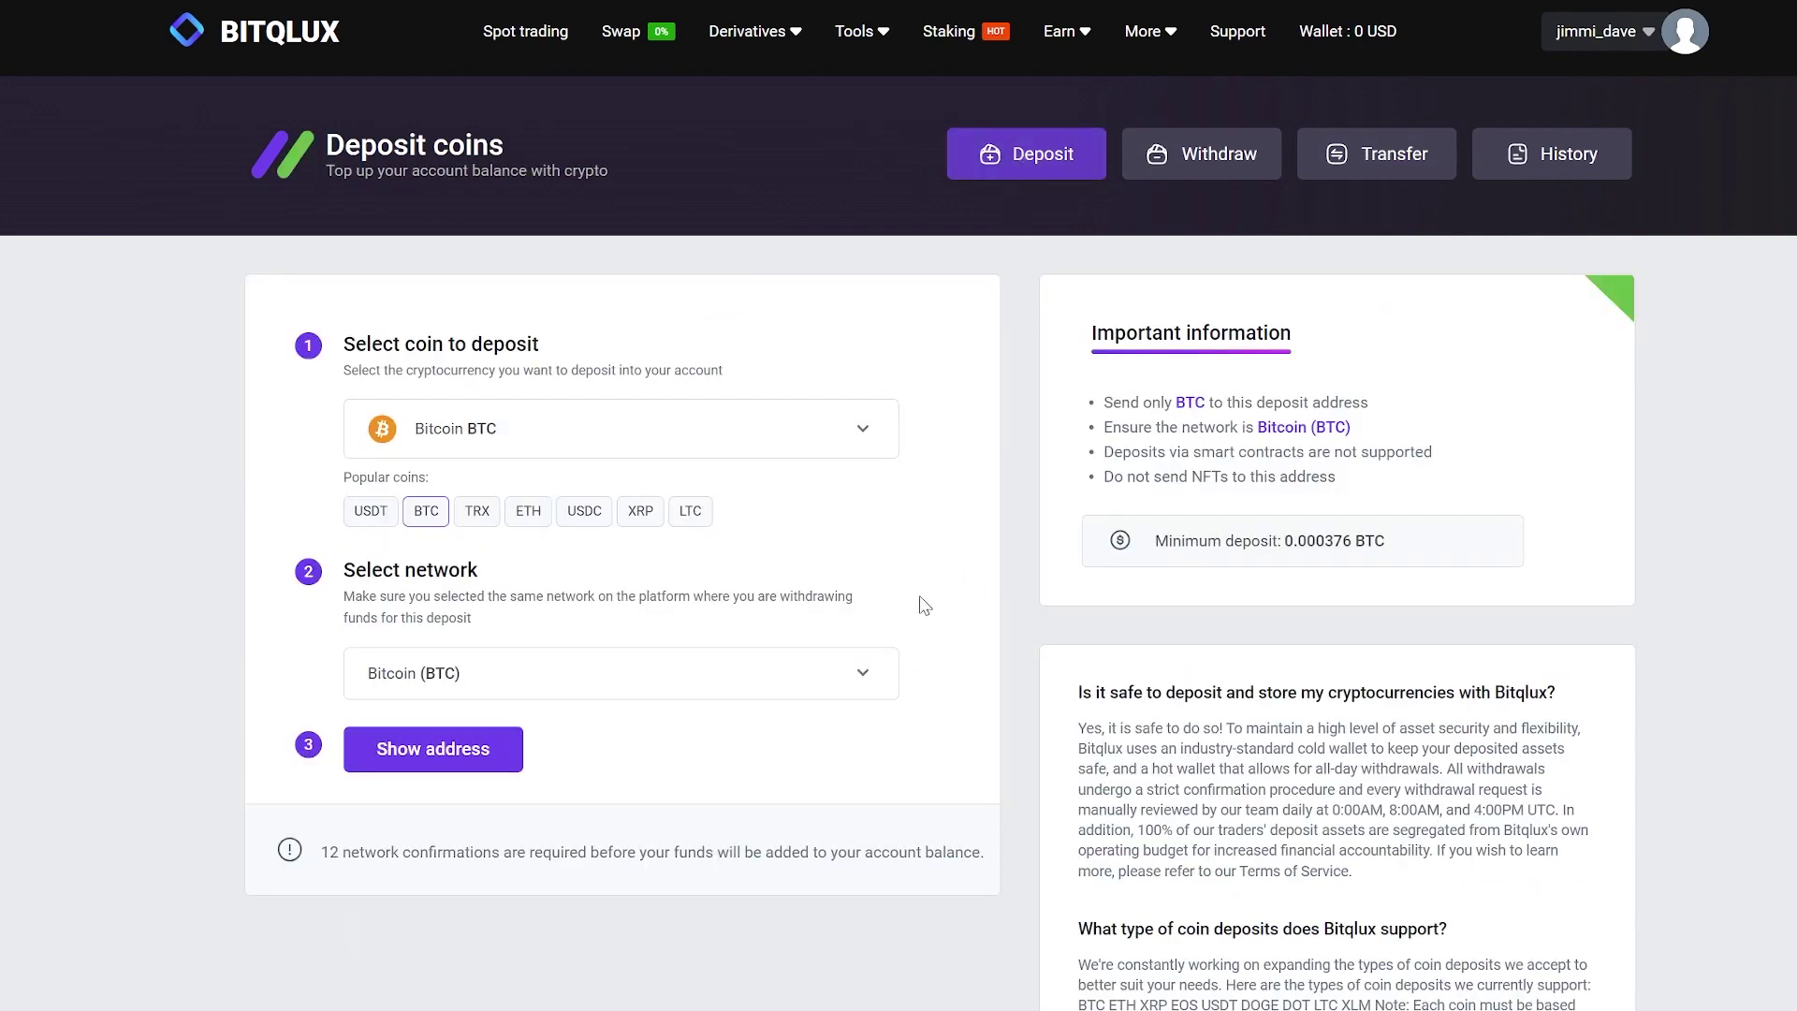
left_click(501, 753)
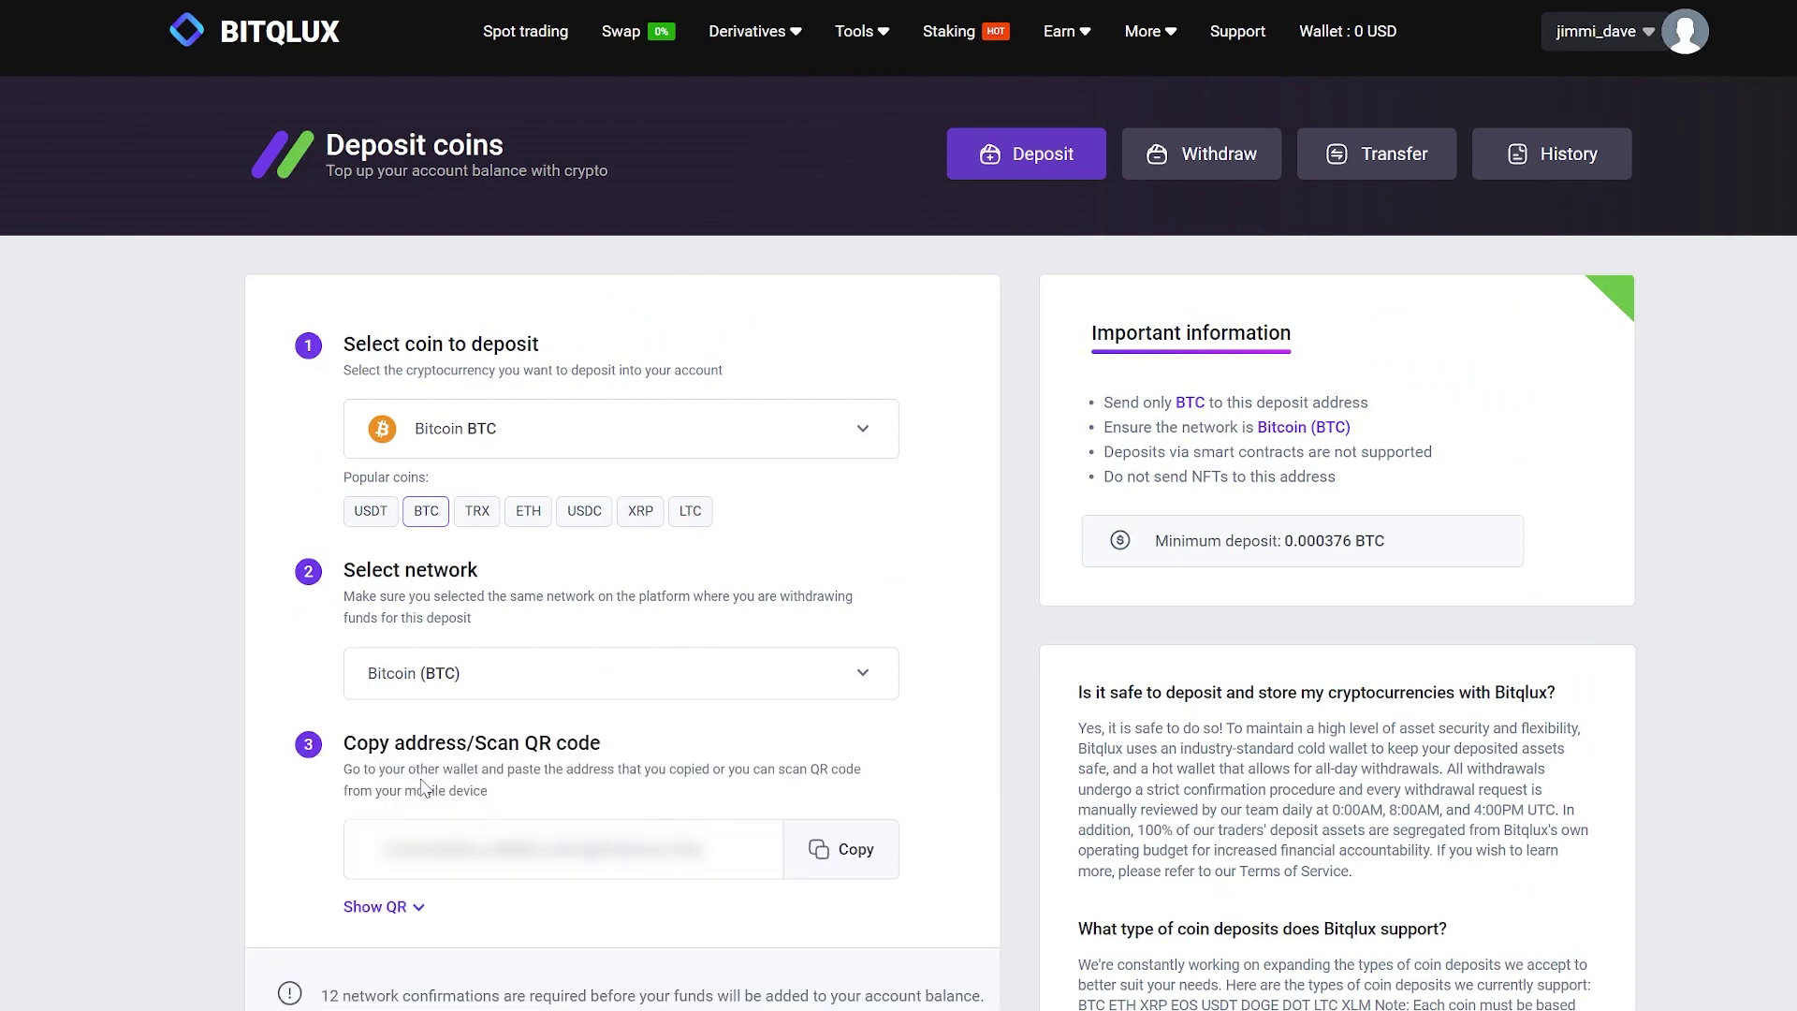
left_click(854, 863)
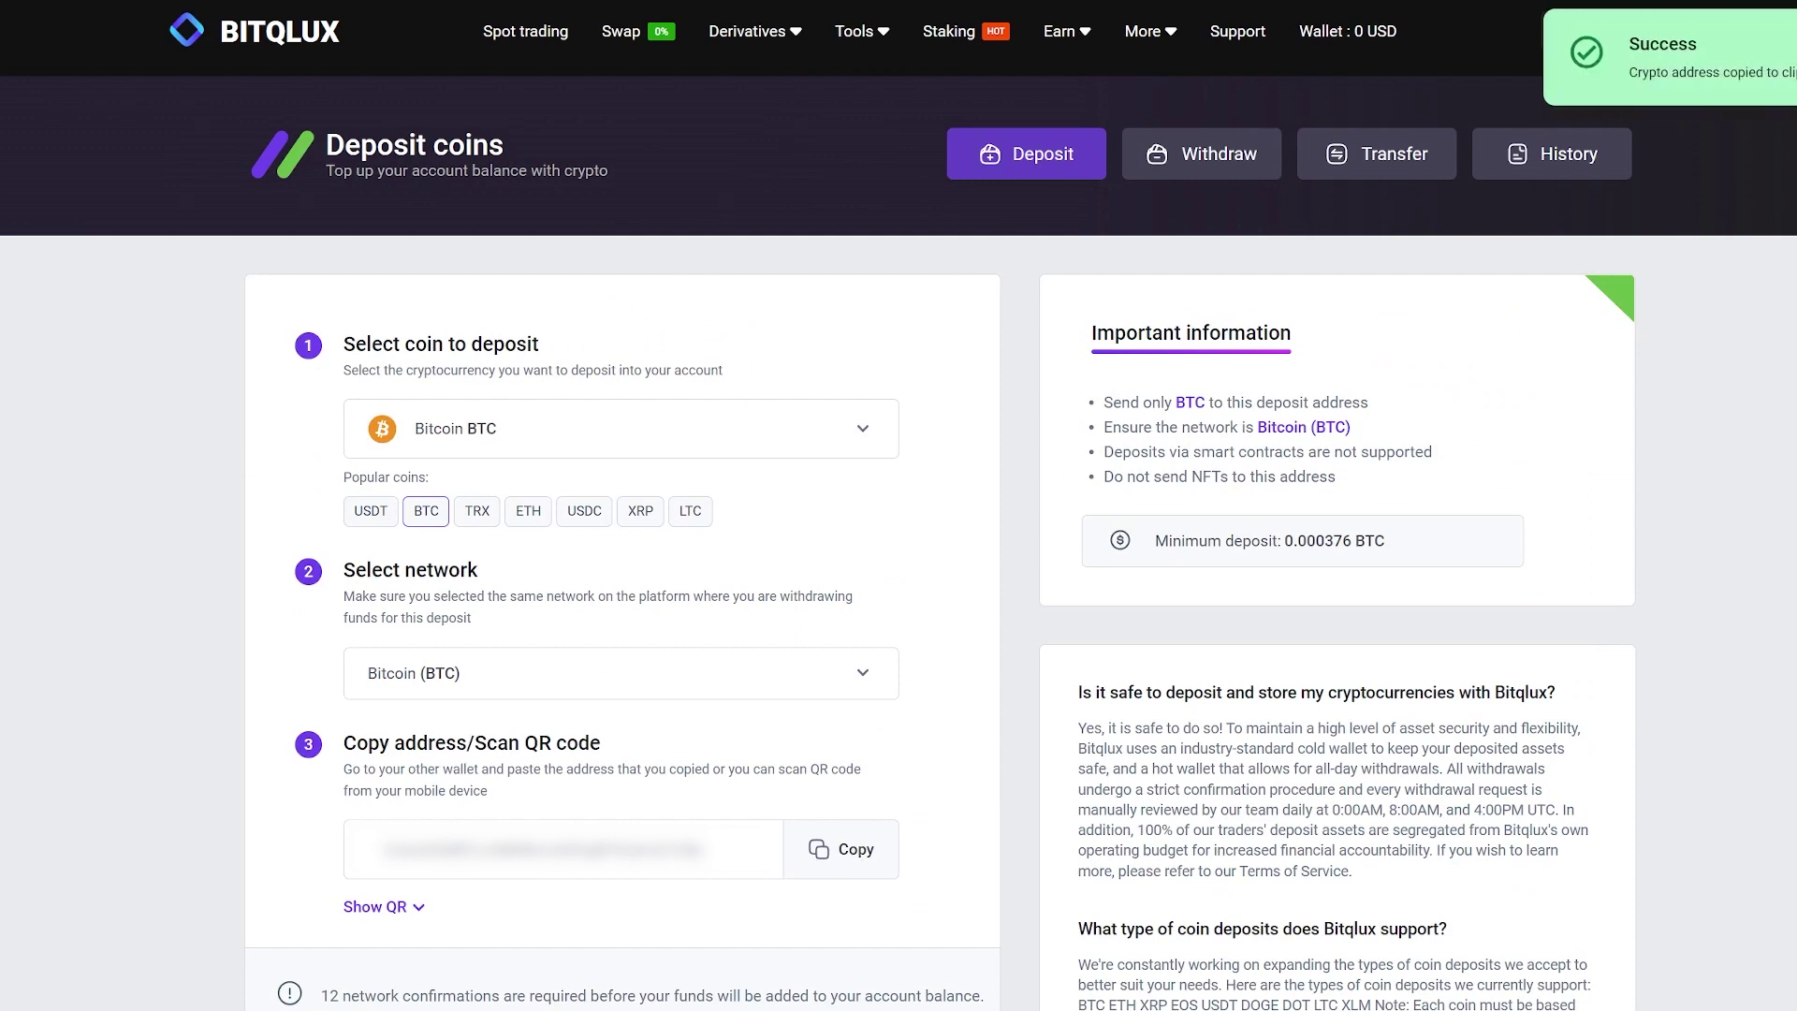
Withdraw 0.045 BTC from Binance to the pasted Bitqlux deposit address
left_click(704, 494)
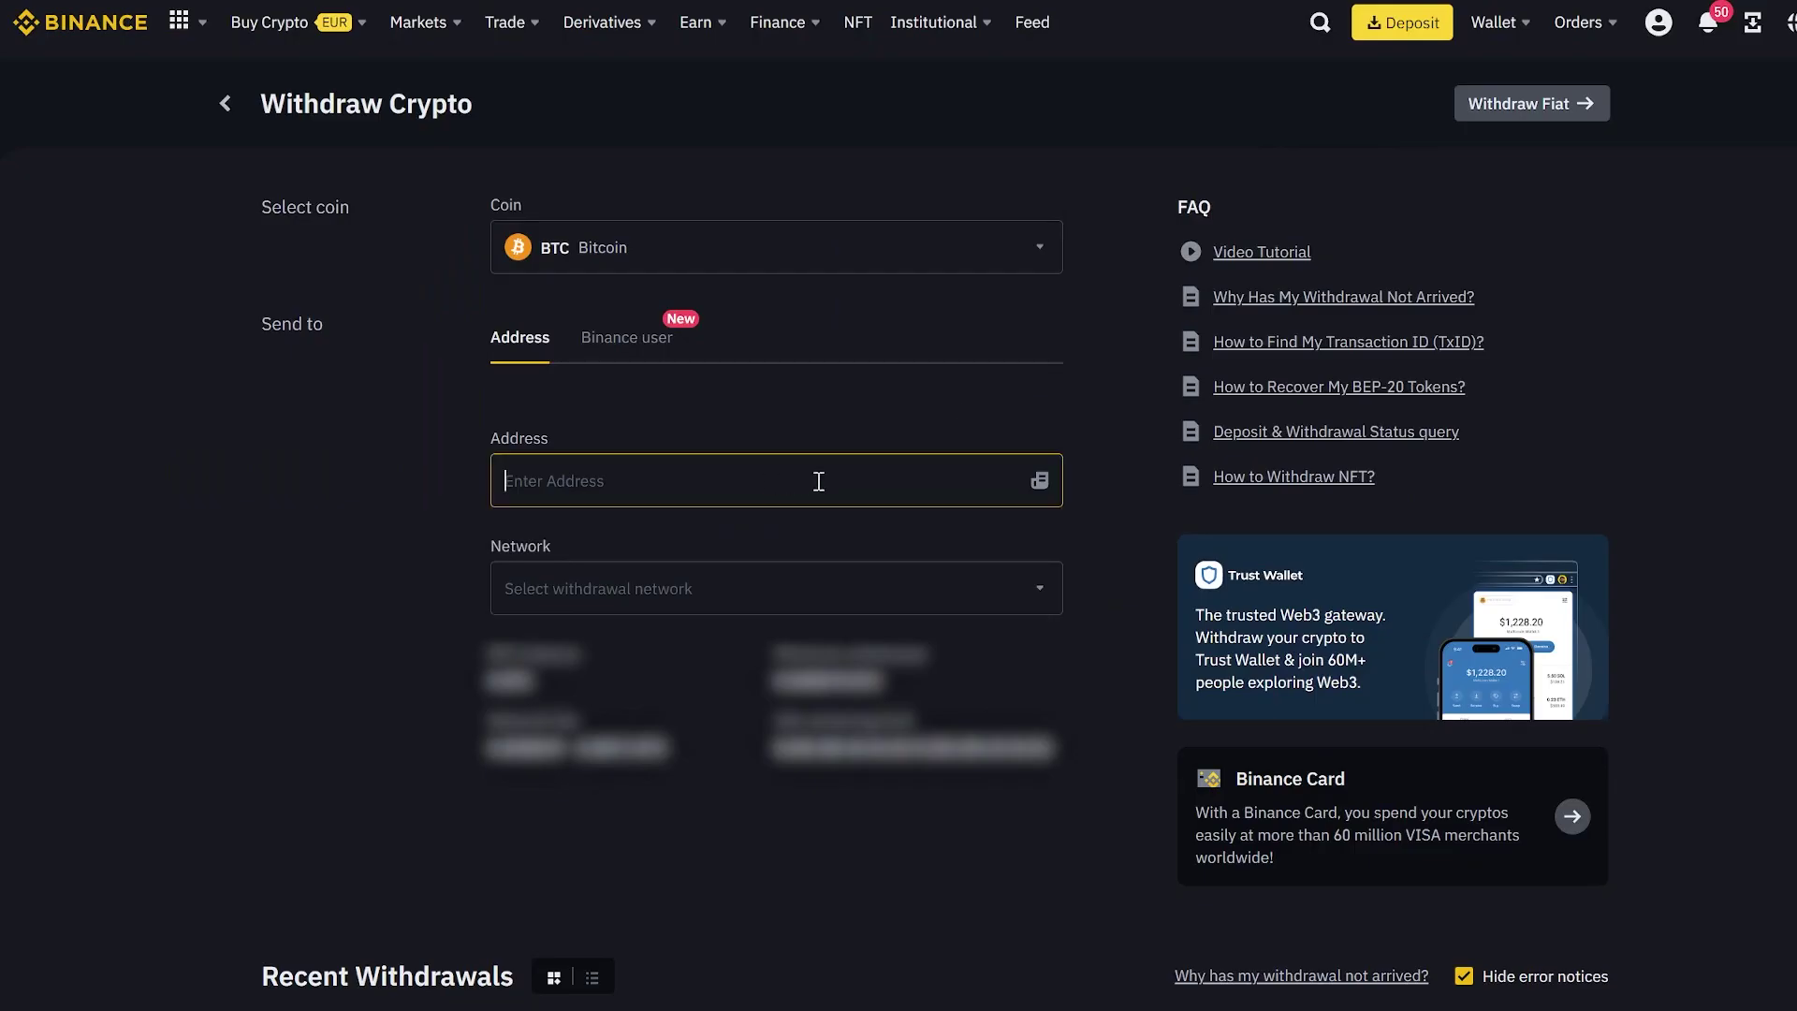
key("ctrl+v")
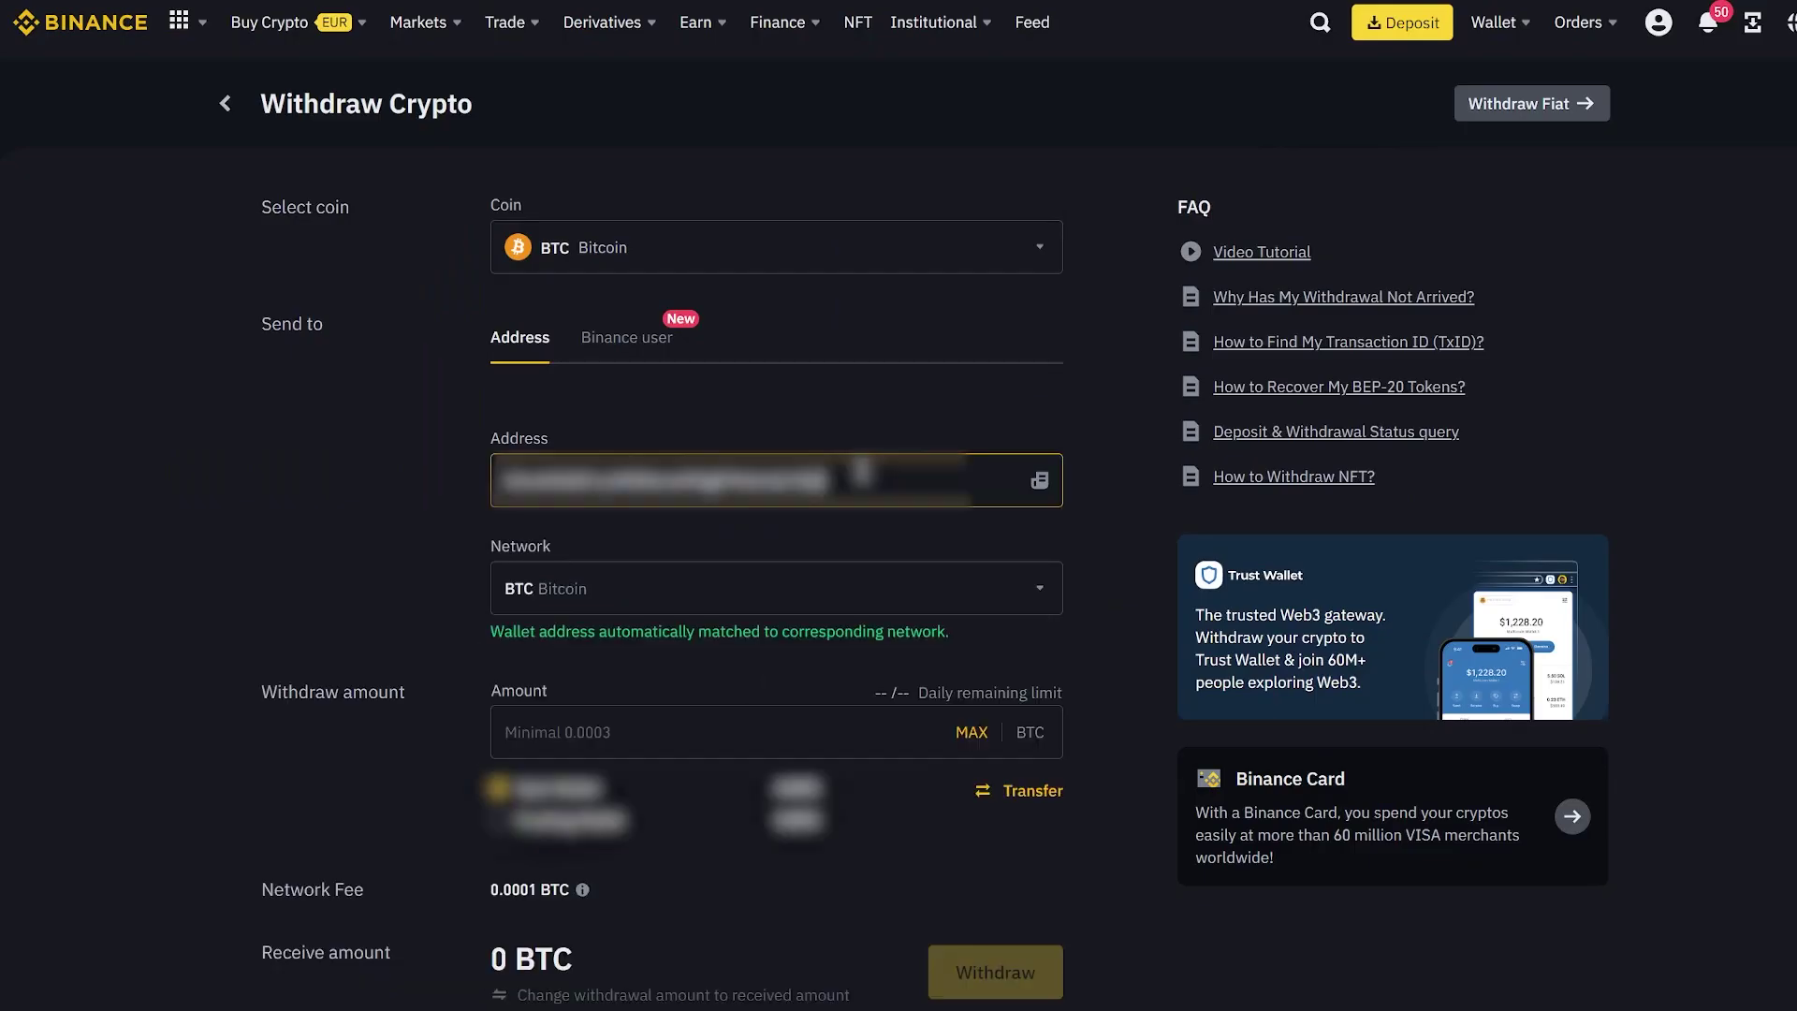
left_click(774, 733)
type("0")
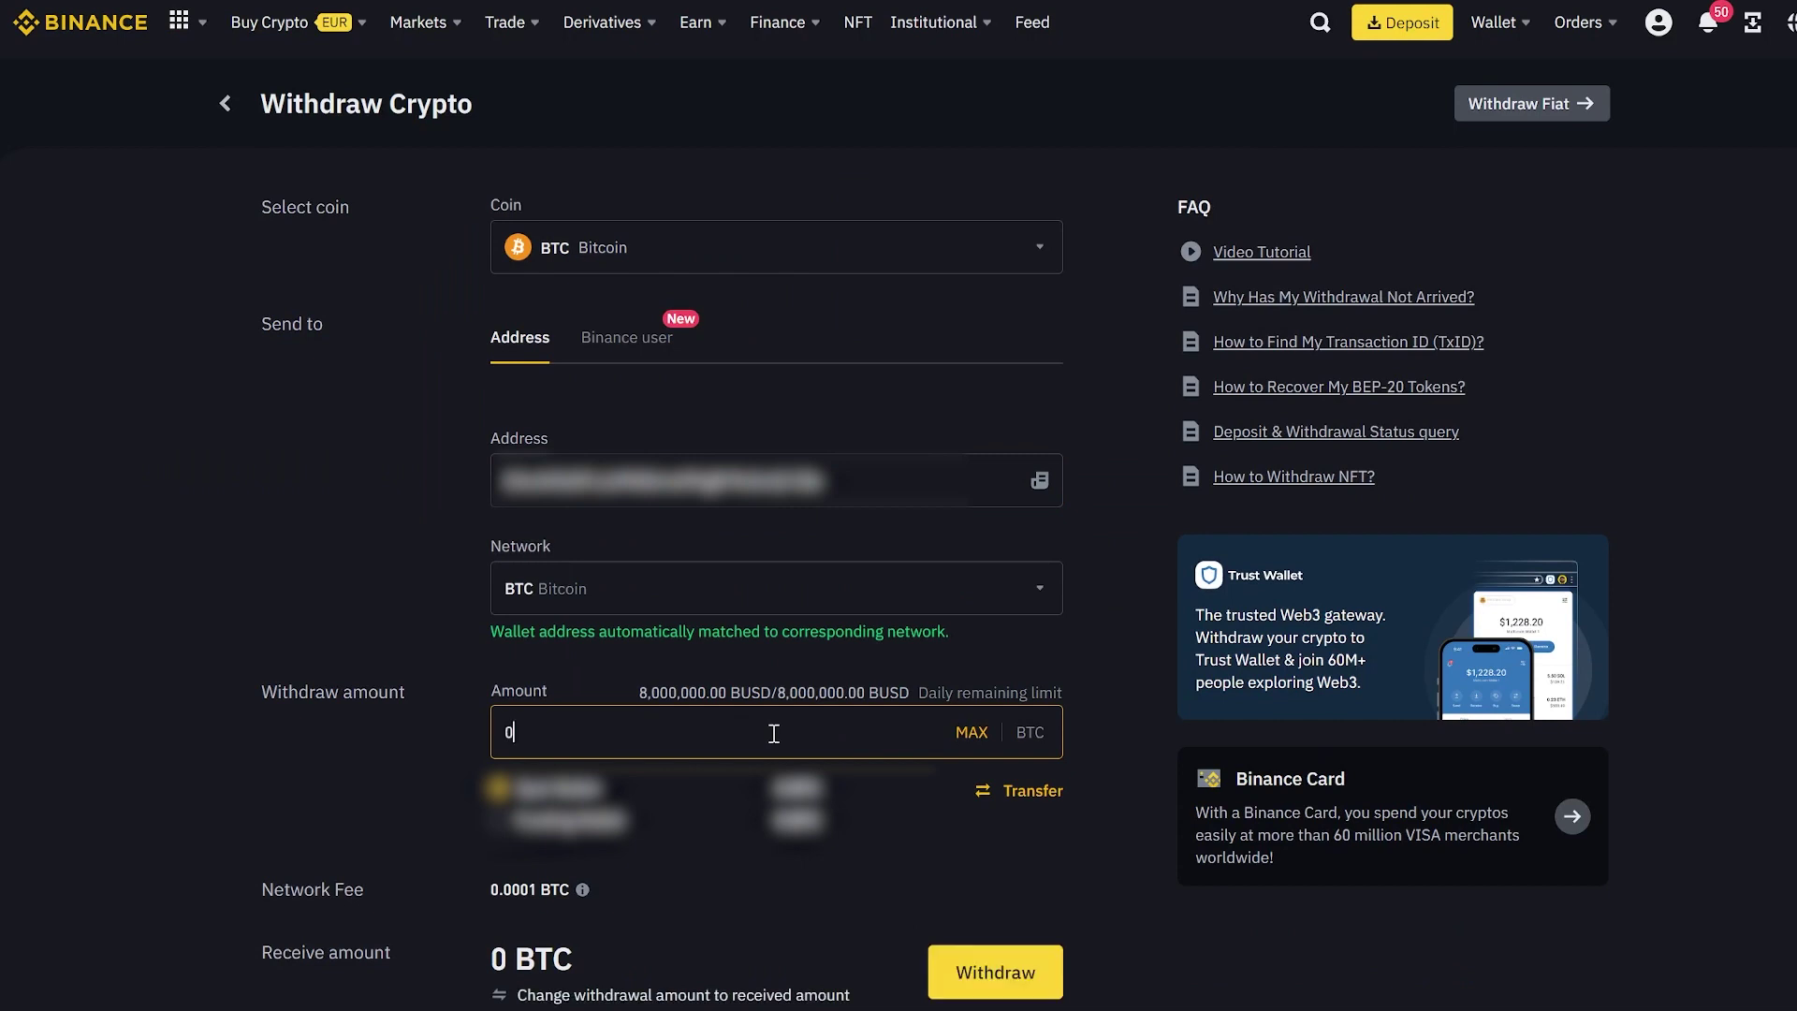
type(".045")
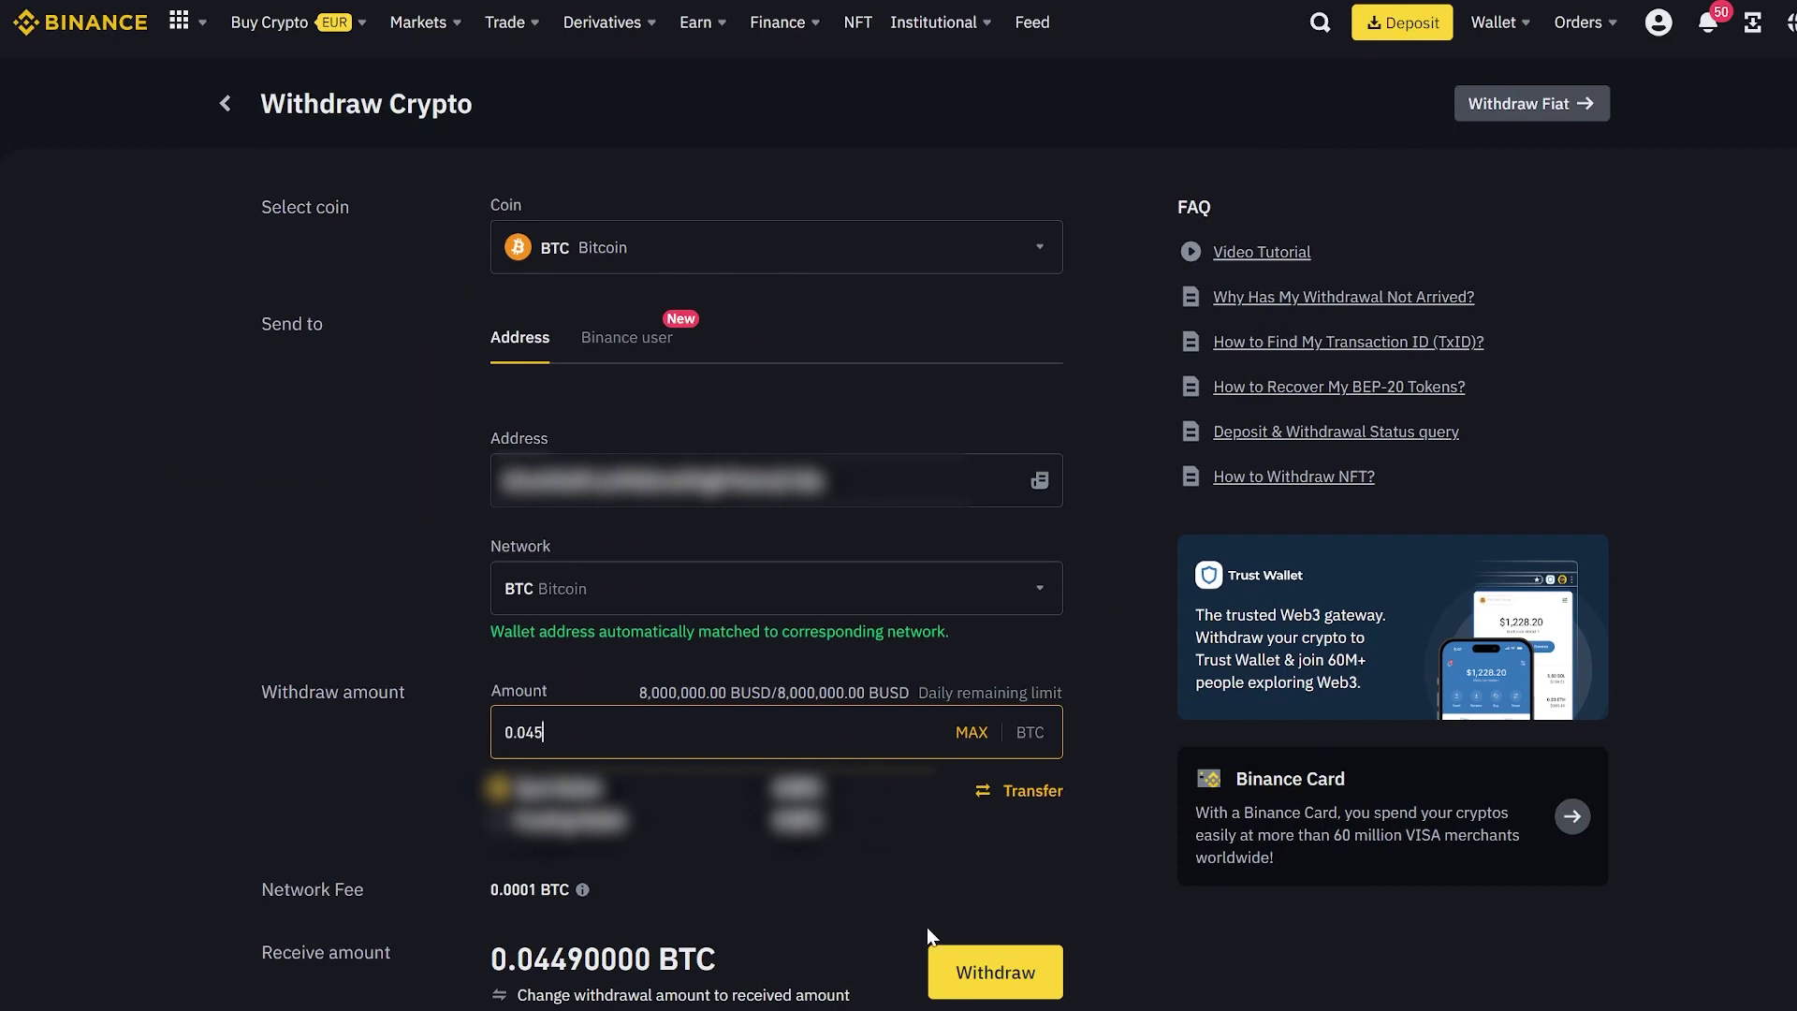
left_click(992, 971)
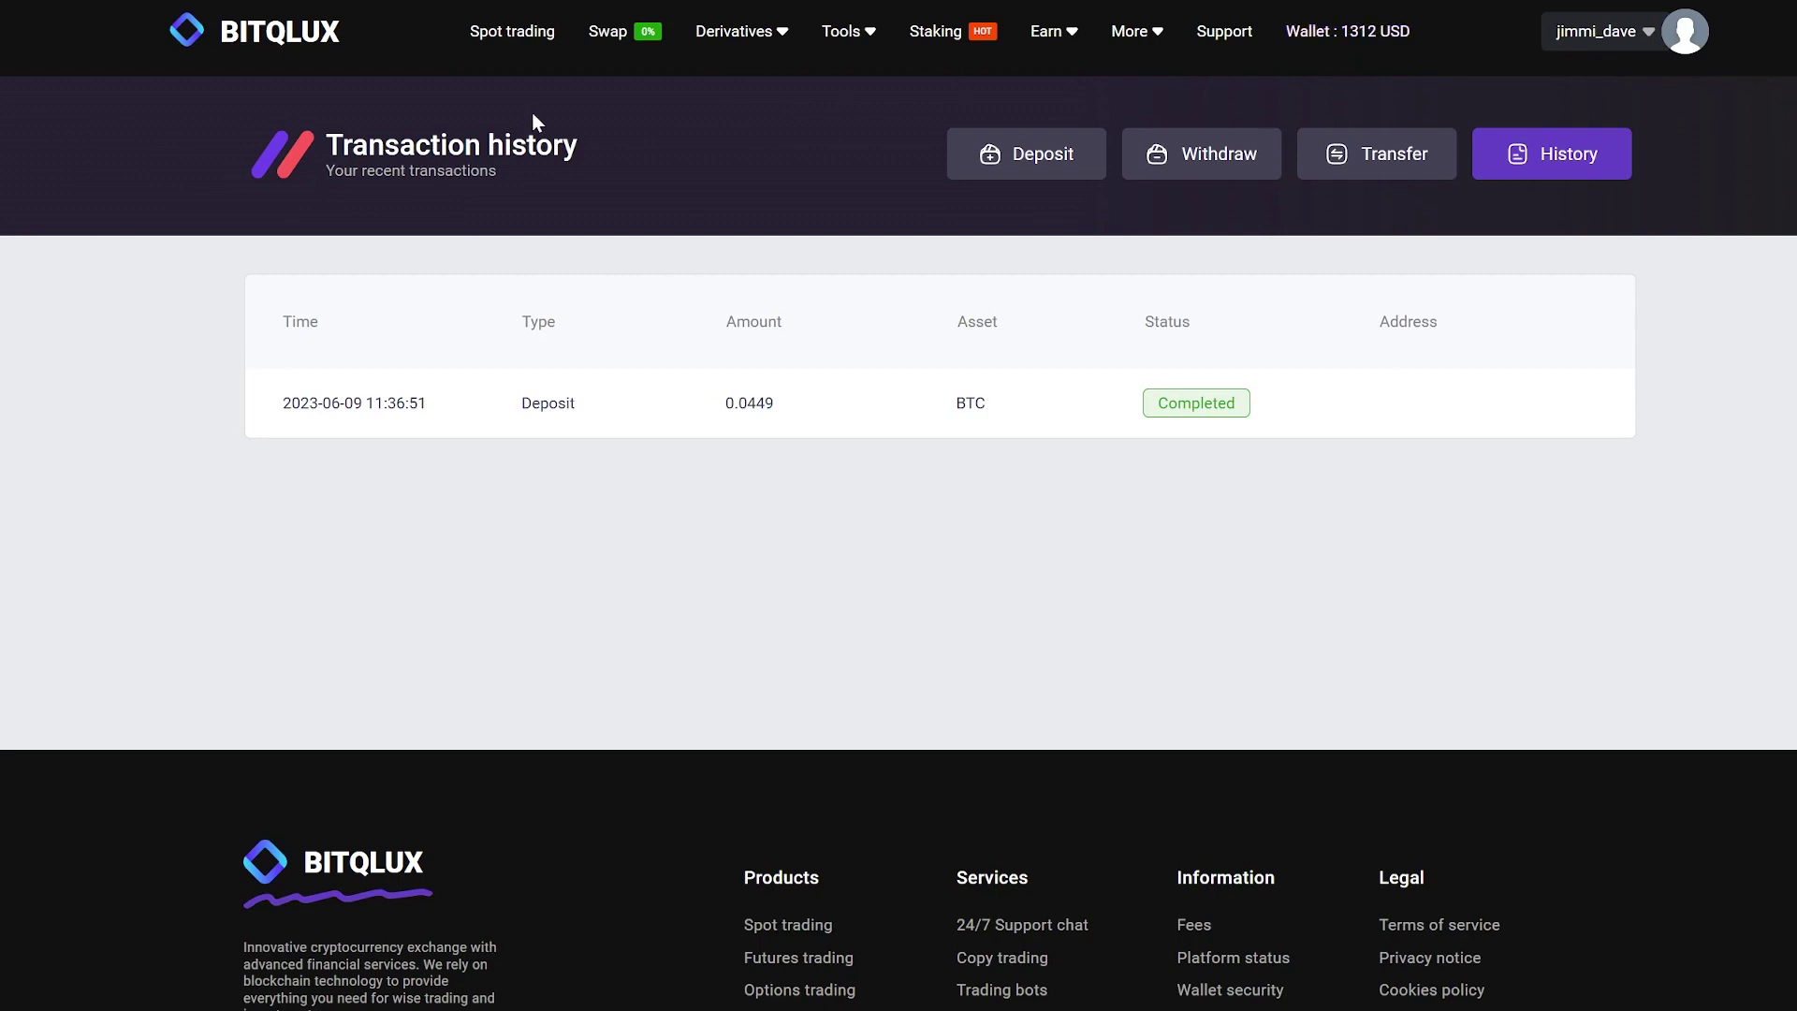
Market-sell 100% of the 0.0449 BTC balance on Bitqlux's BTC/USDT spot page
left_click(514, 46)
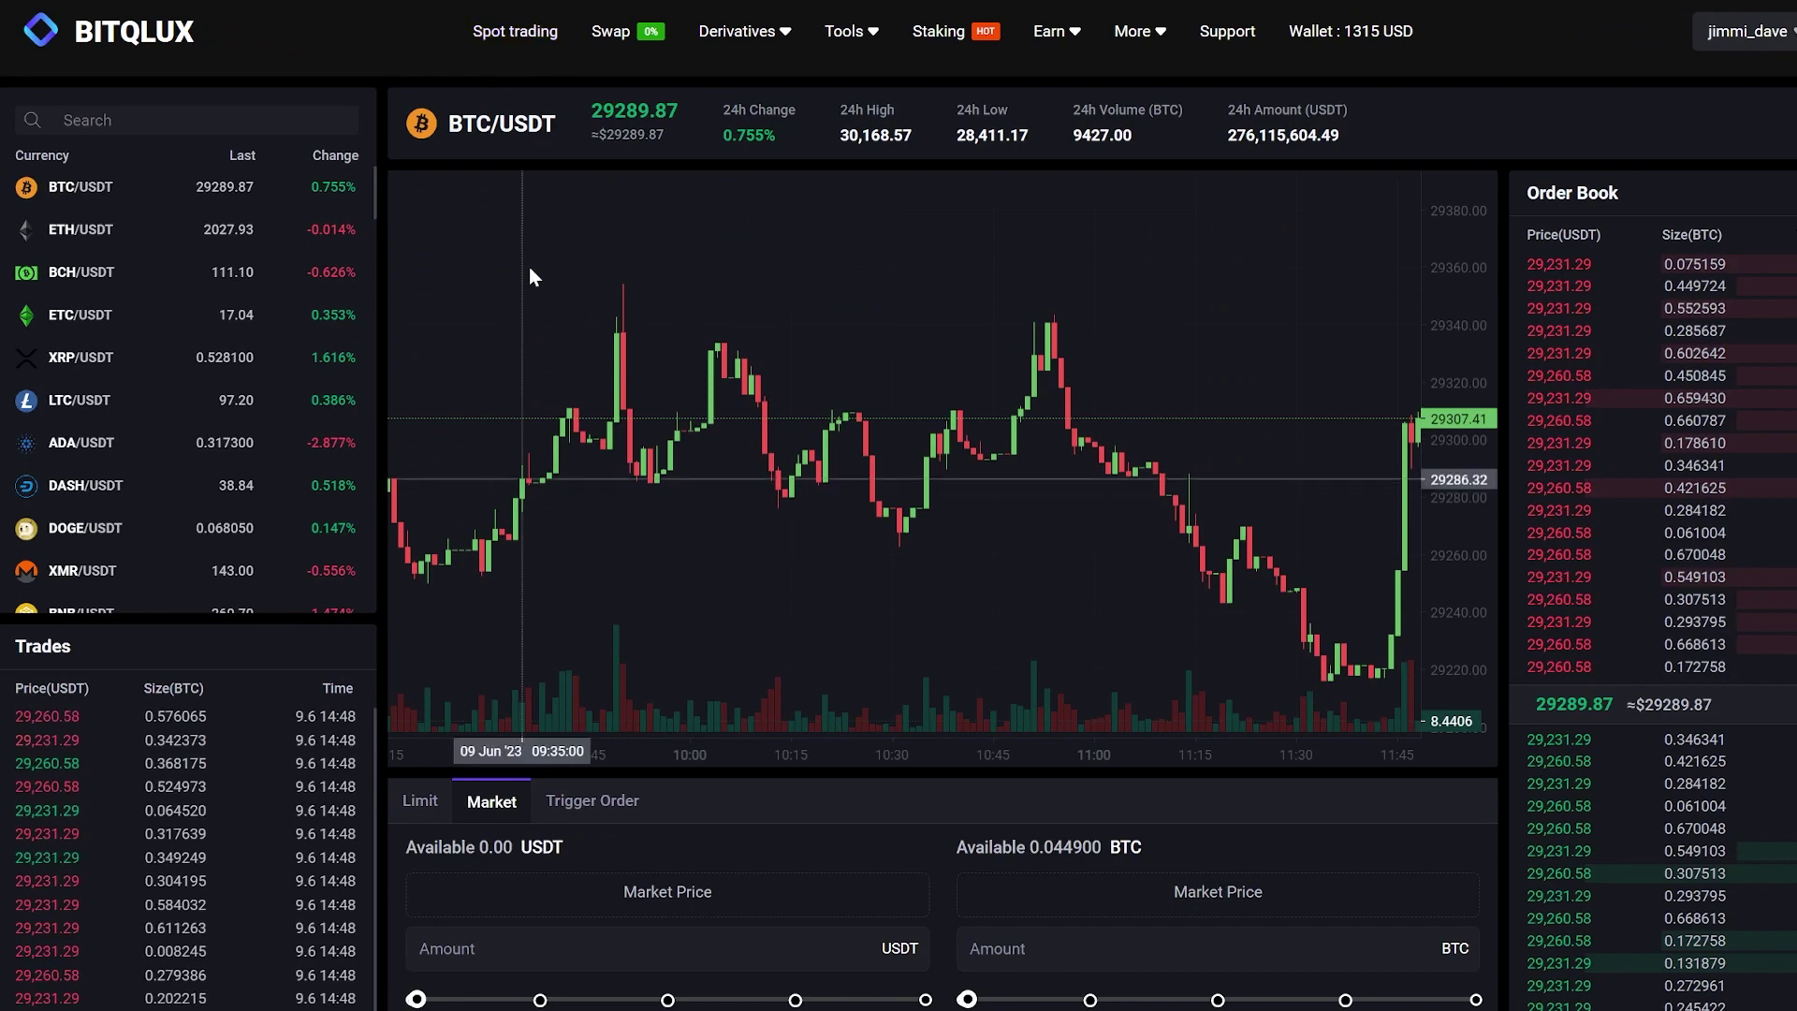
scroll(1309, 977, "down", 5)
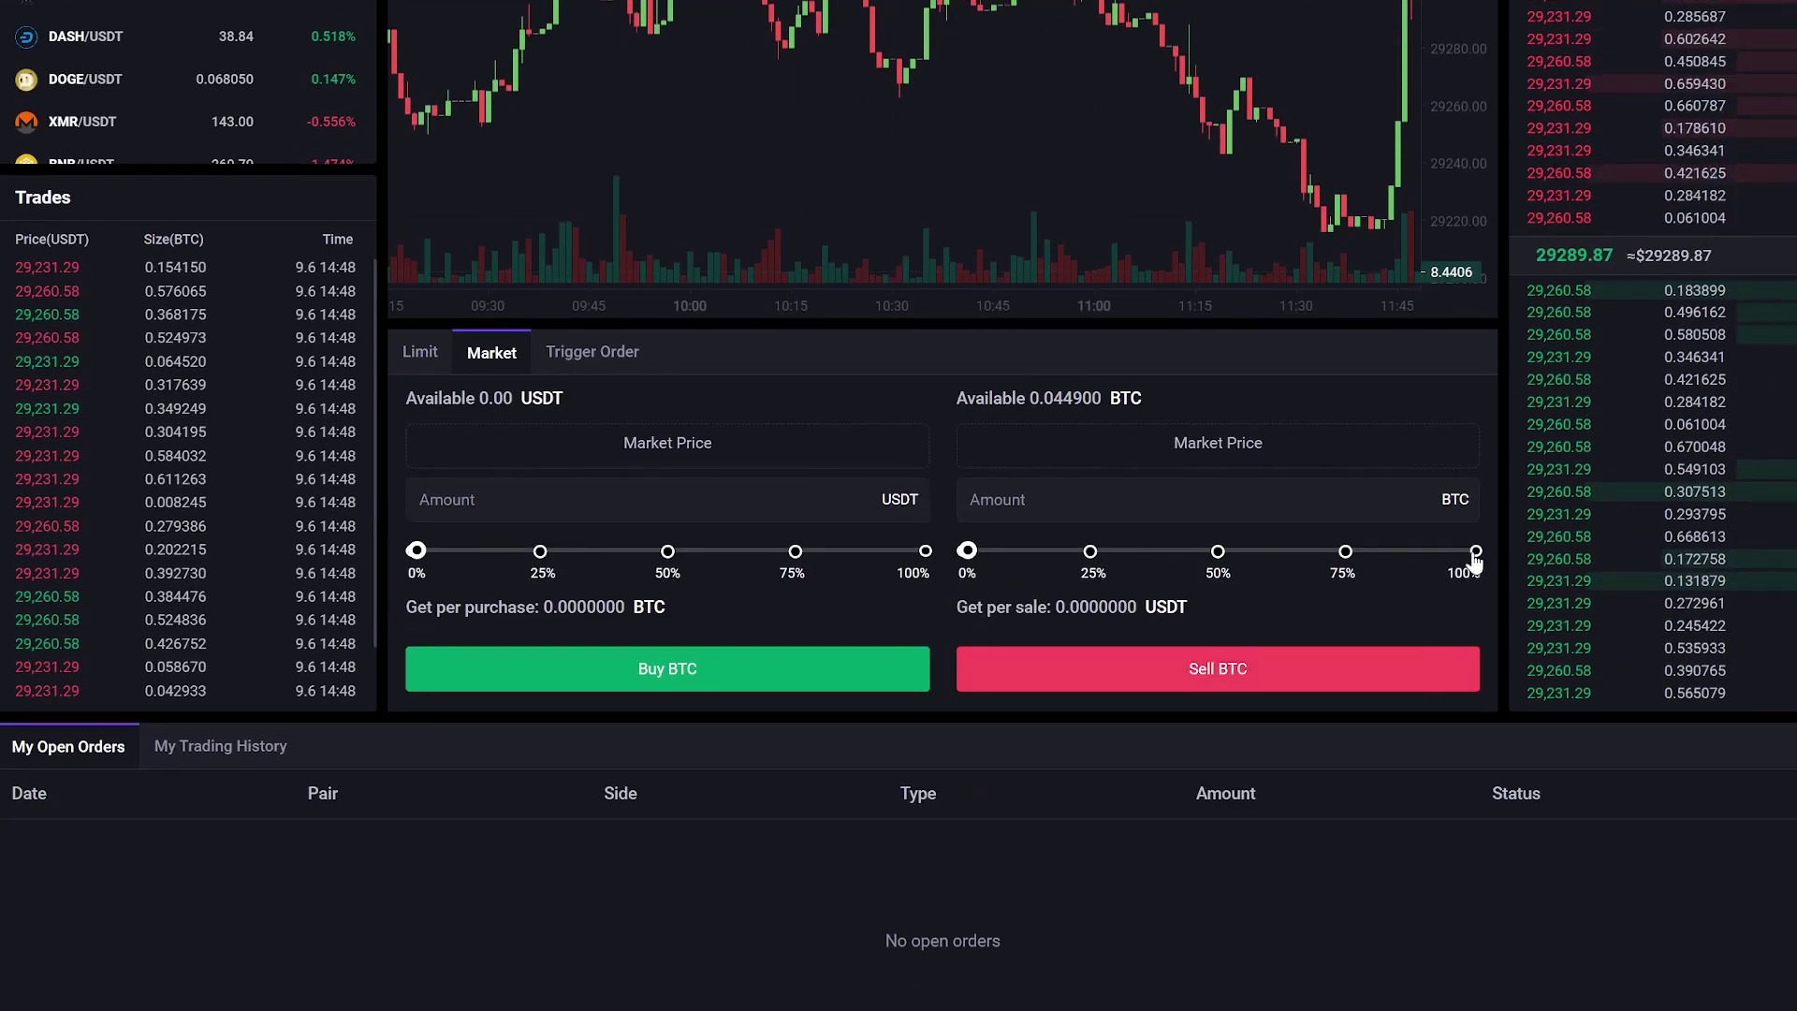
left_click(1475, 554)
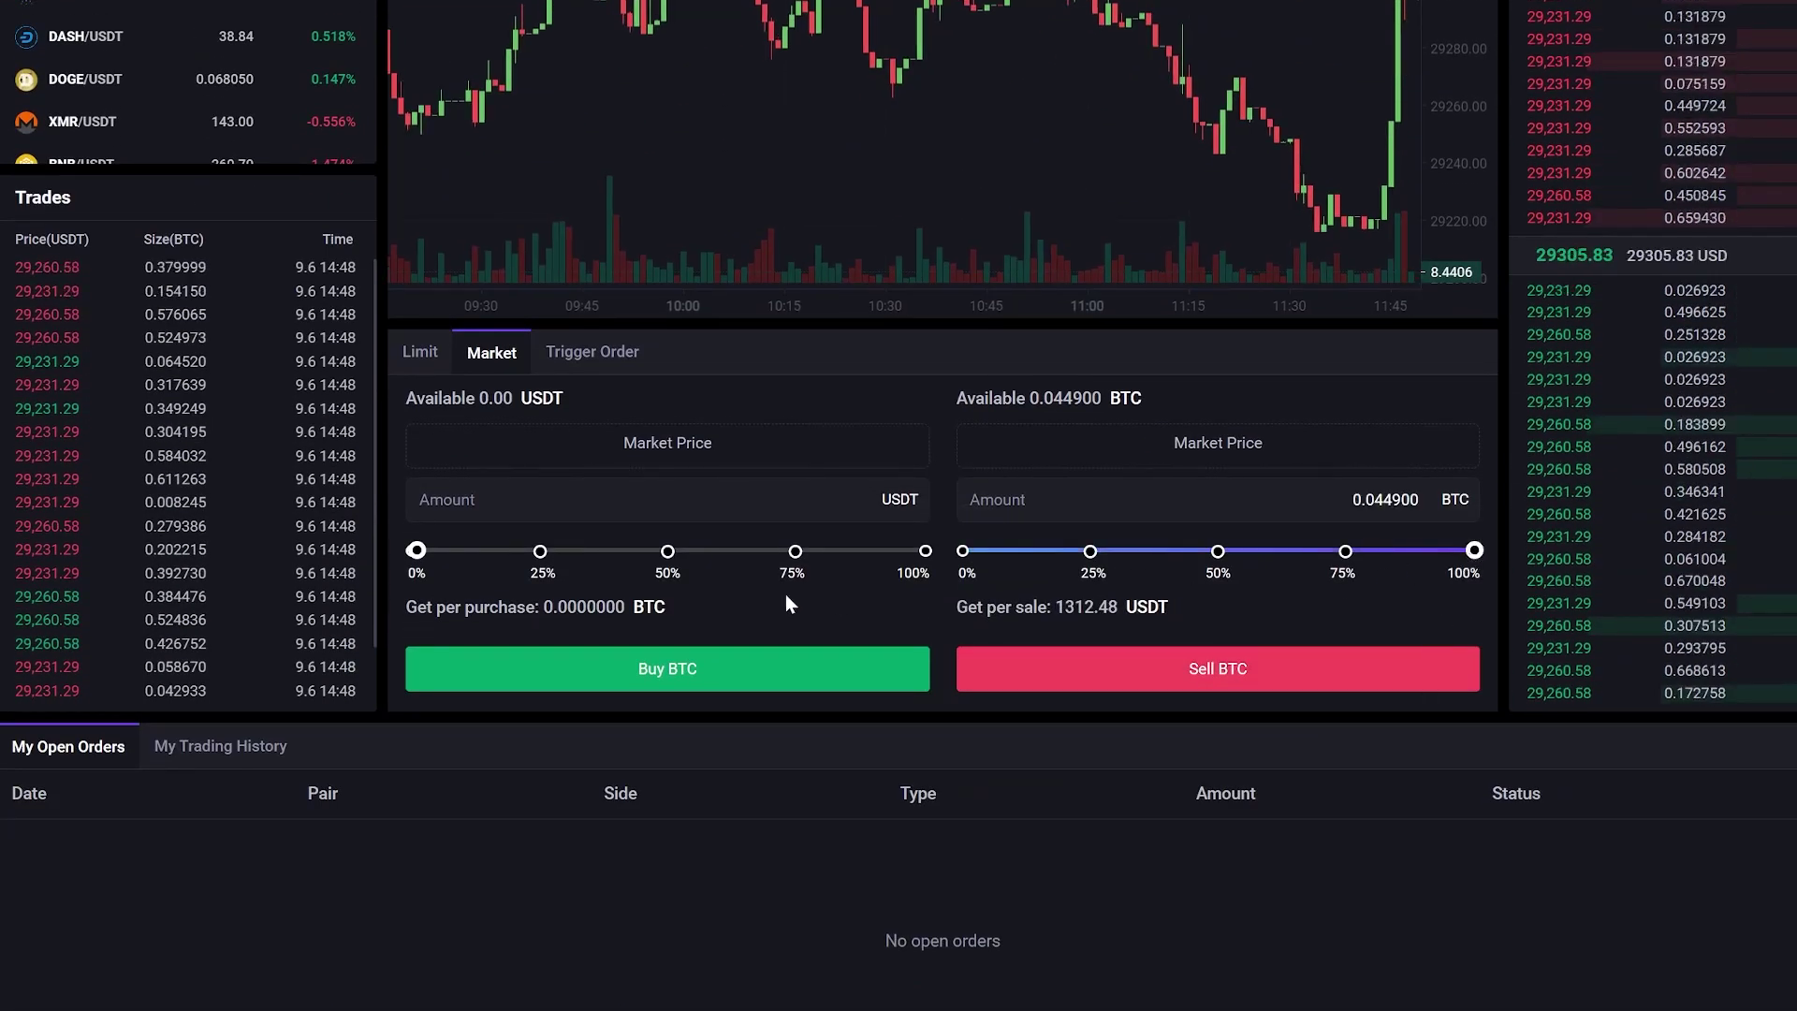
left_click(1309, 674)
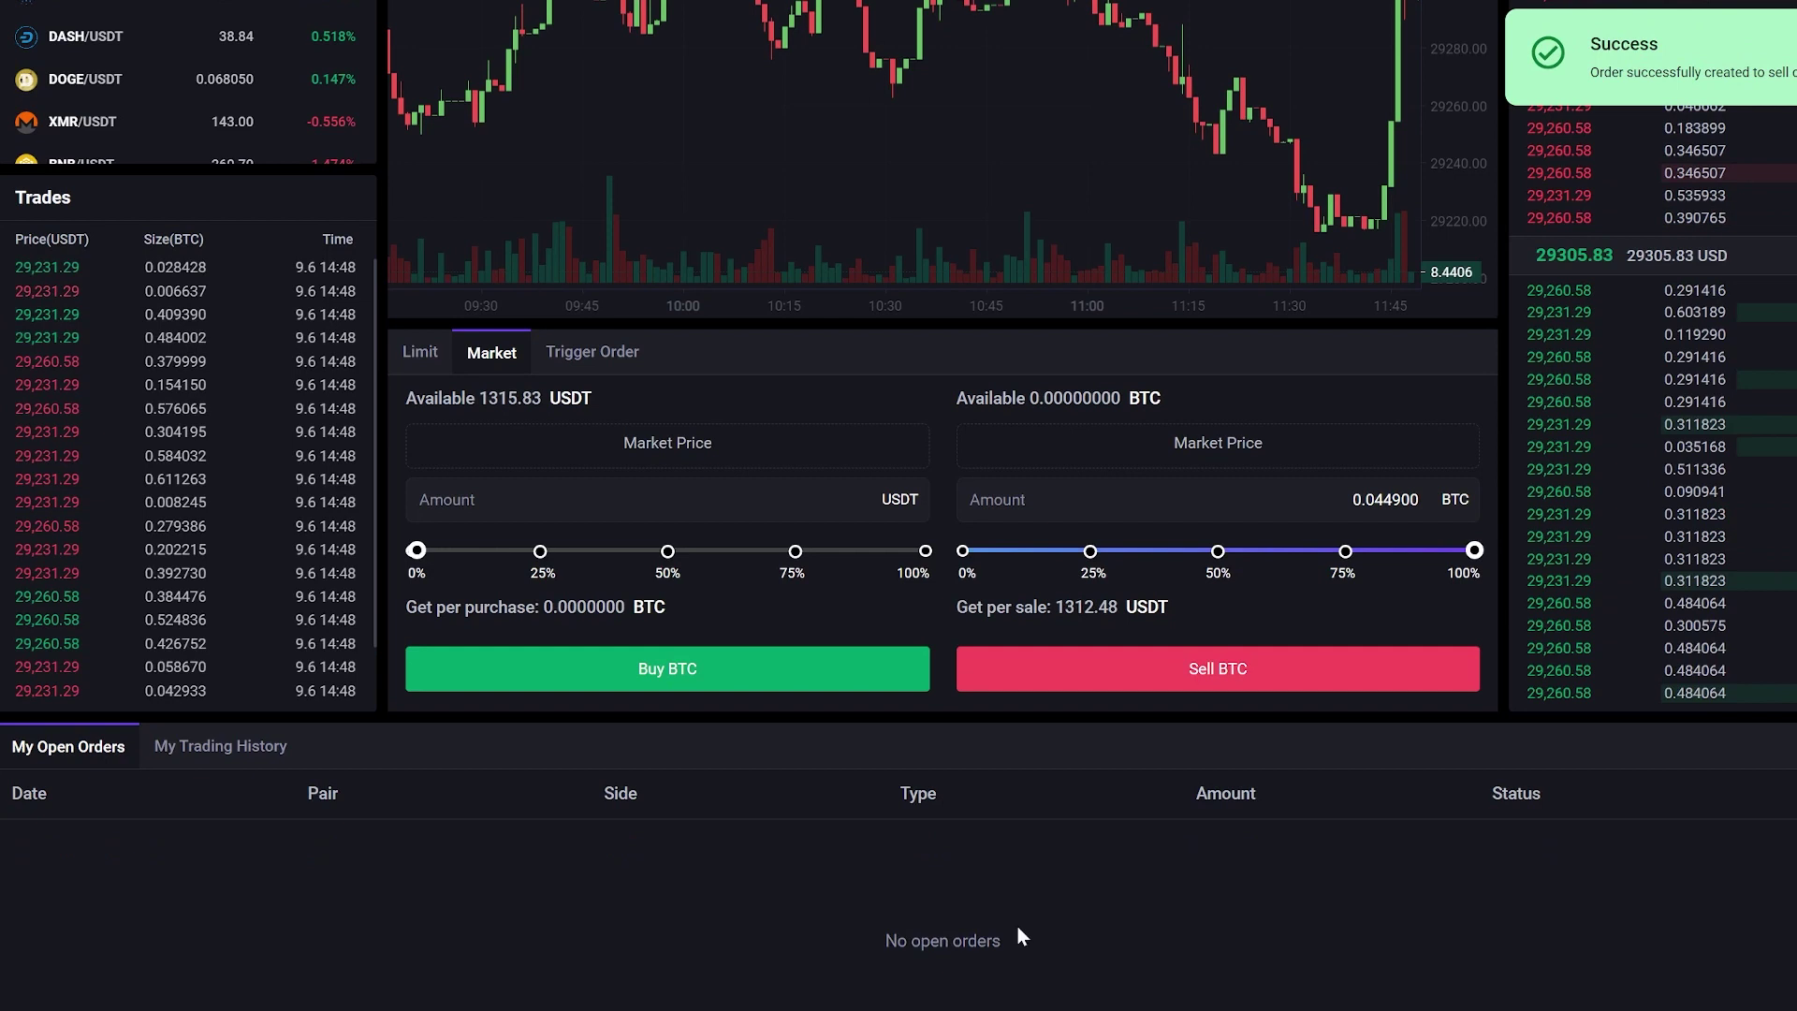
scroll(1430, 870, "up", 5)
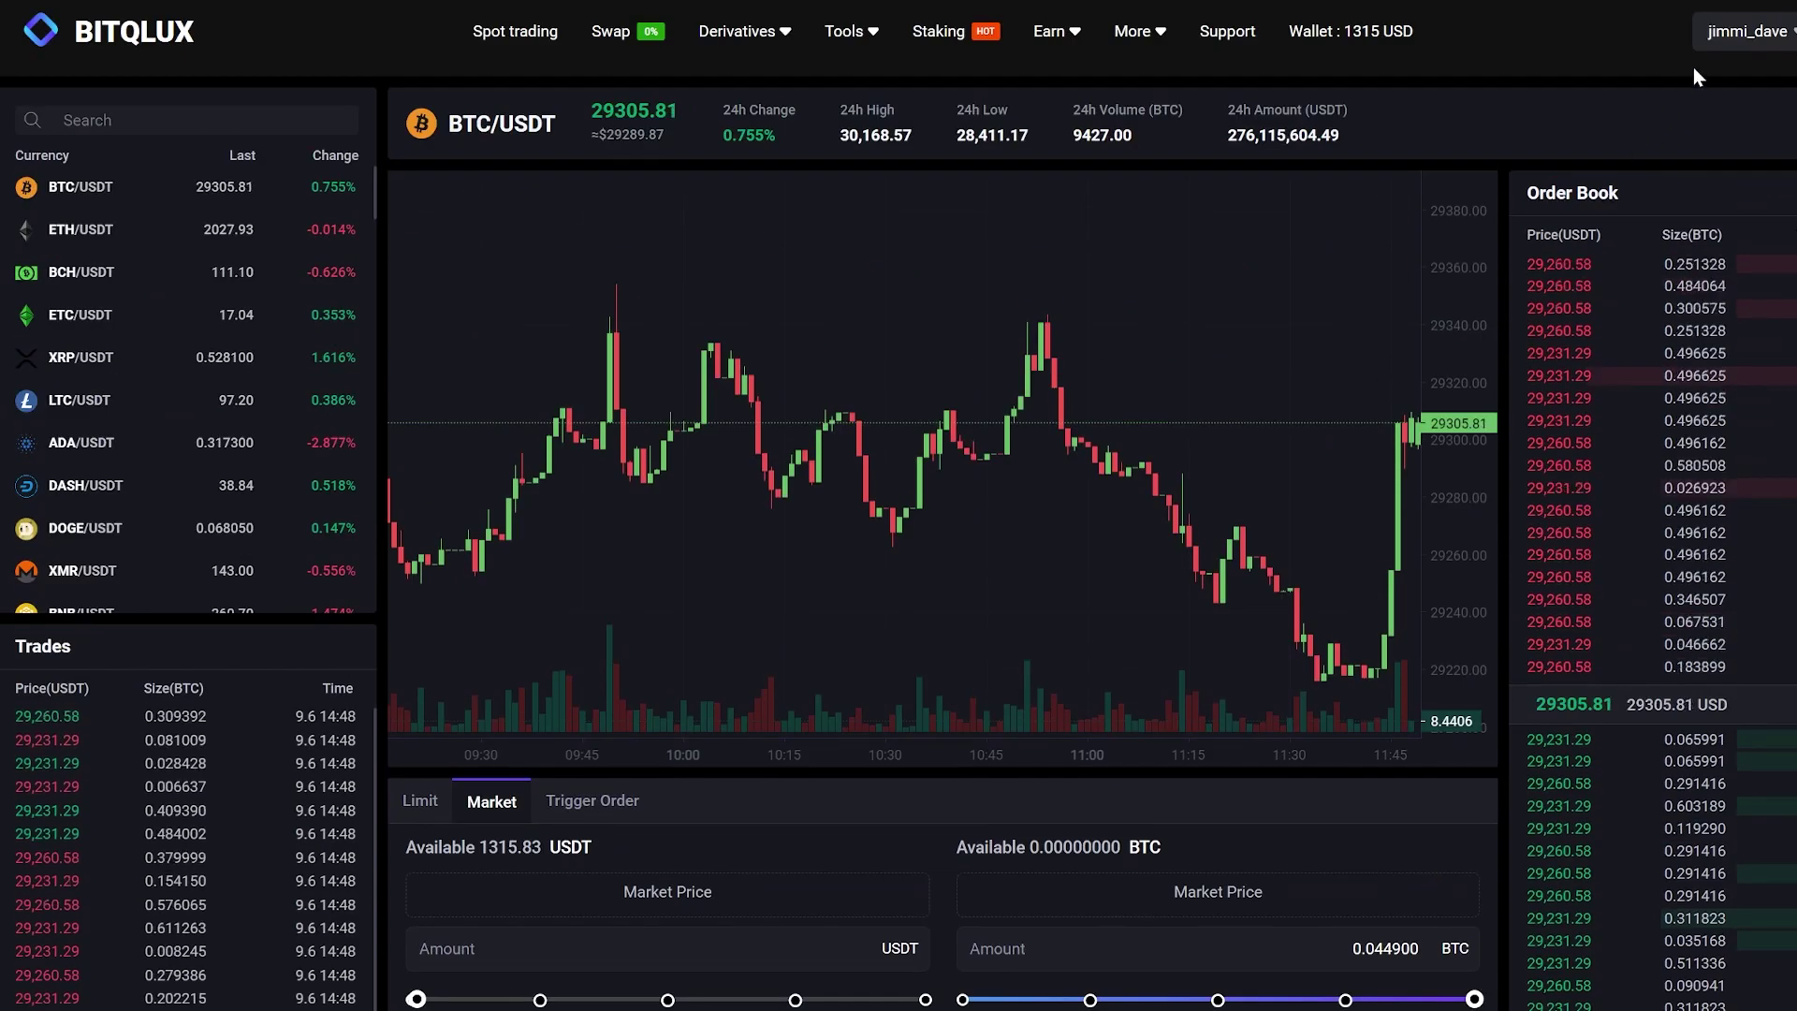
Set up a Bitqlux withdrawal of Tether USDT on the Tron TRC-20 network
left_click(1771, 39)
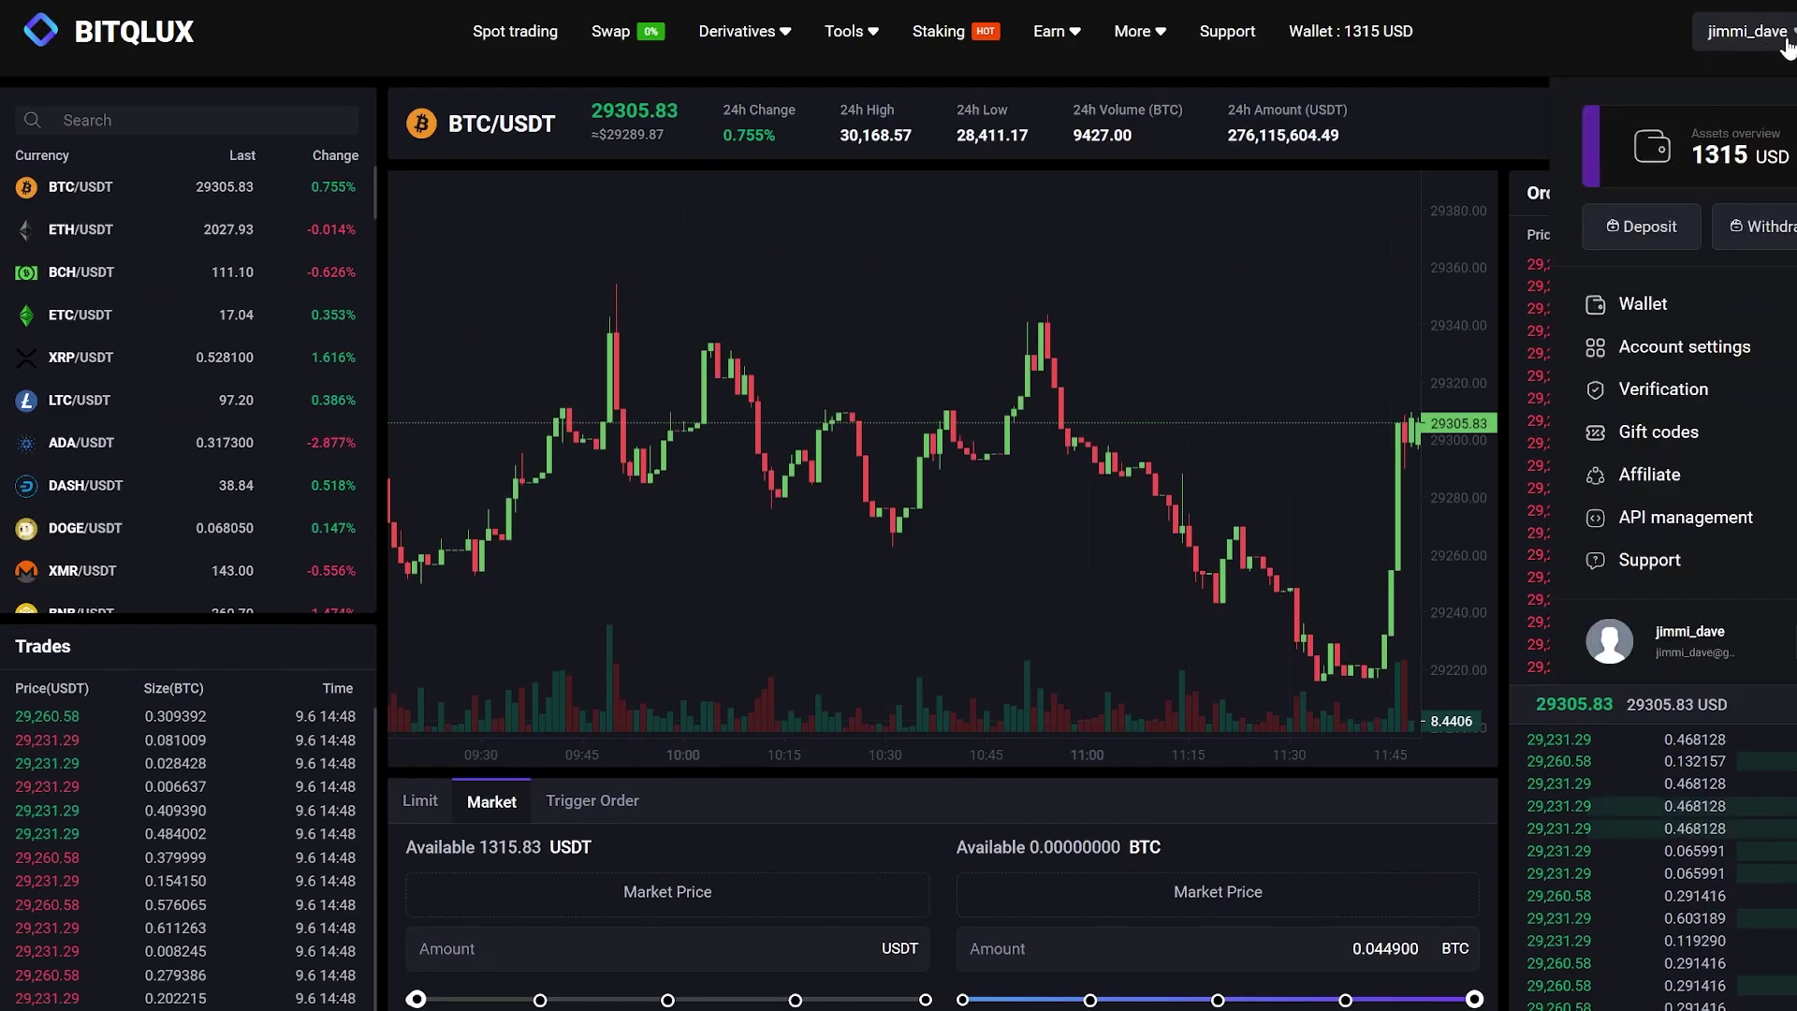
left_click(1644, 306)
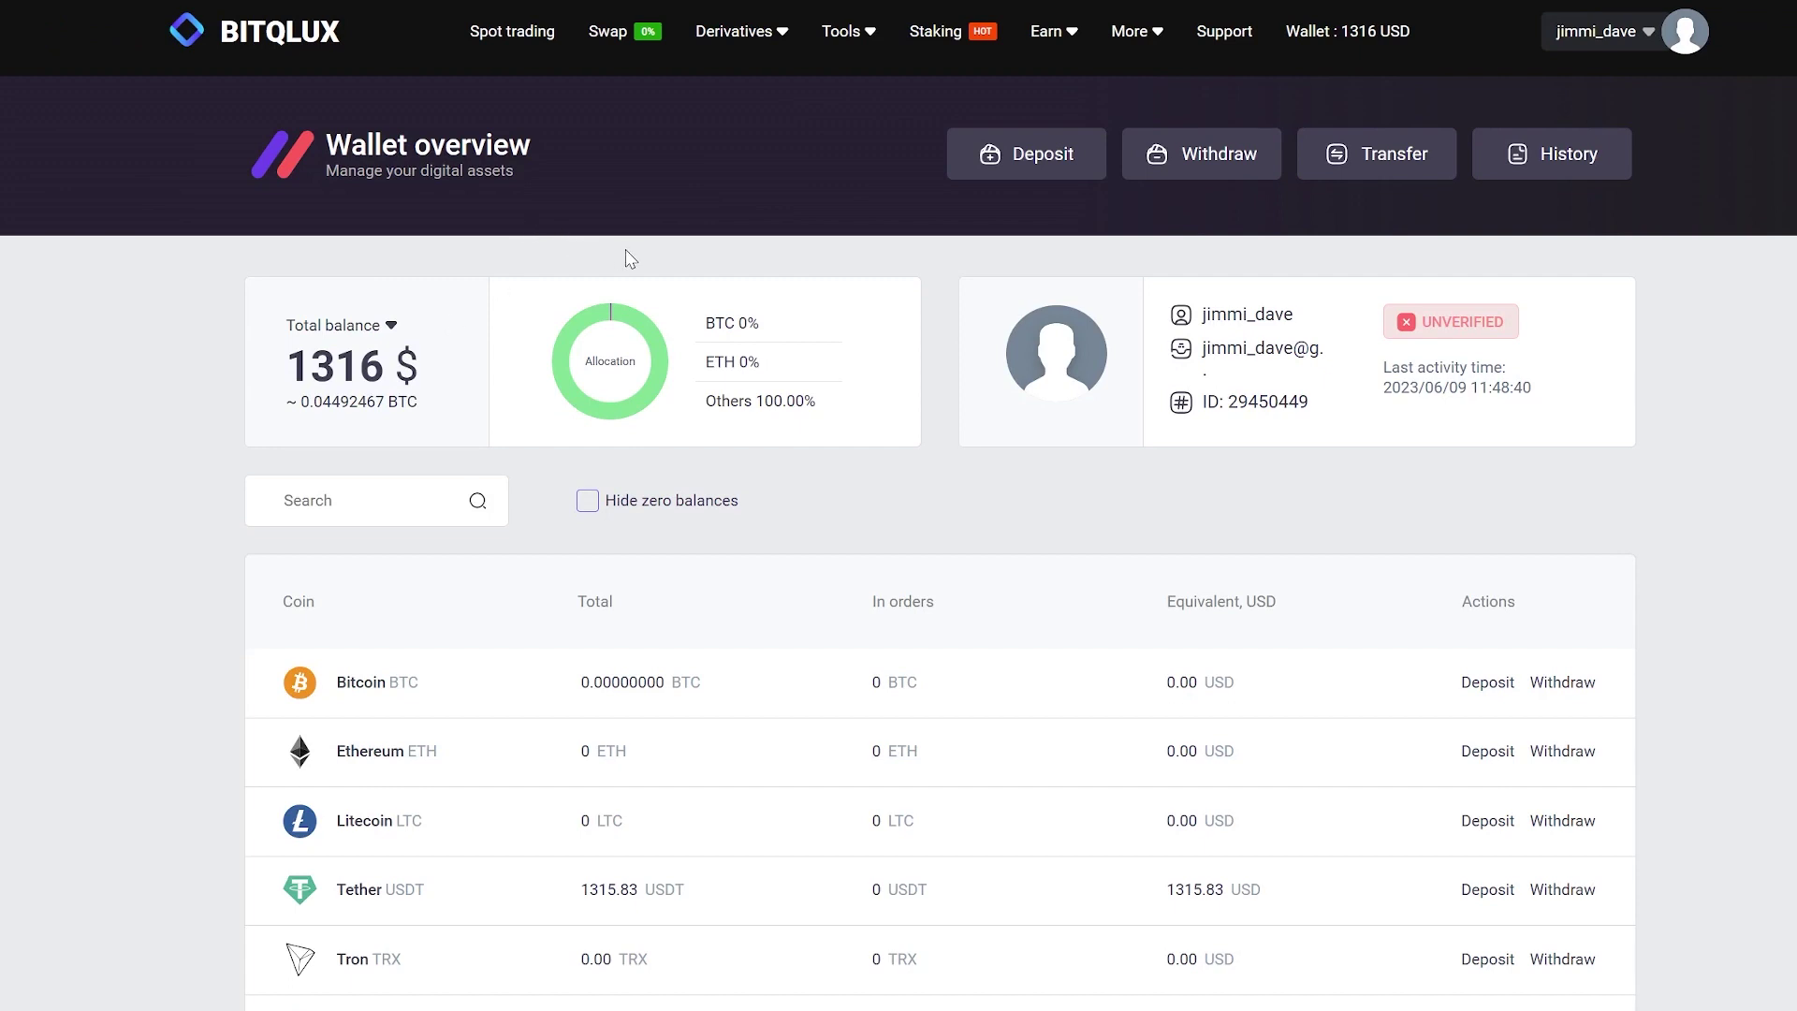
left_click(1233, 172)
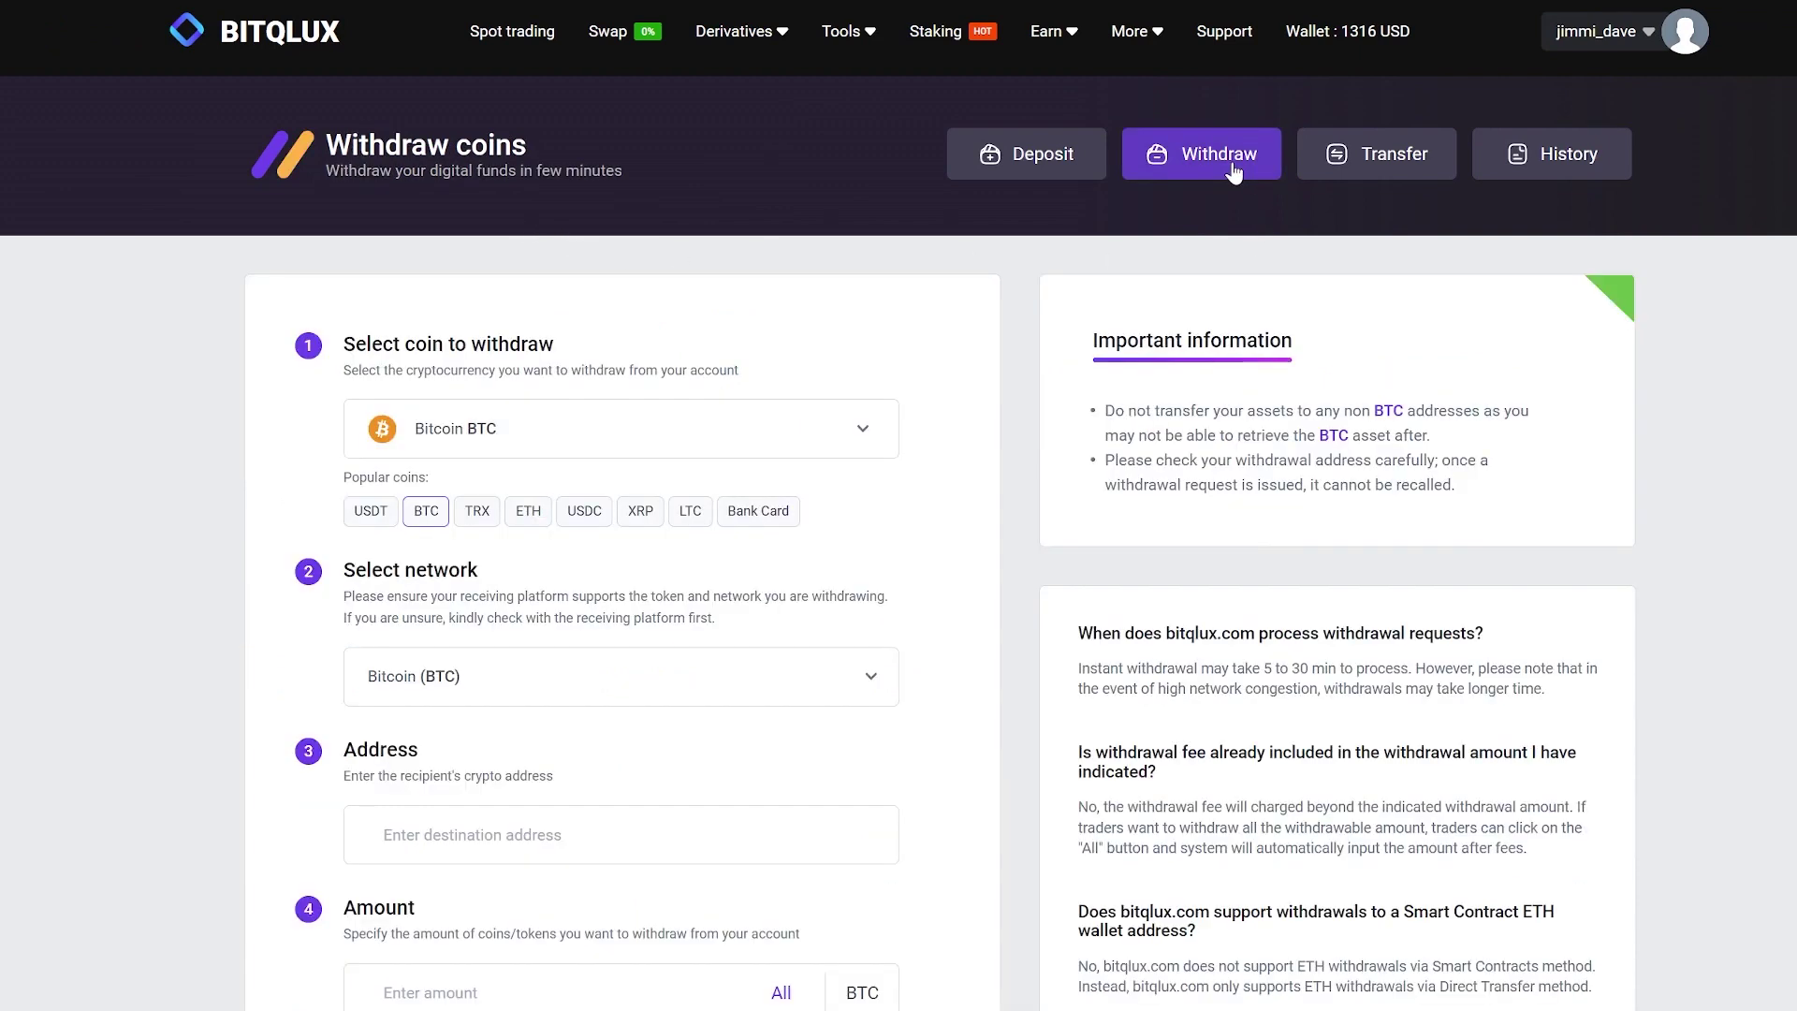
left_click(838, 436)
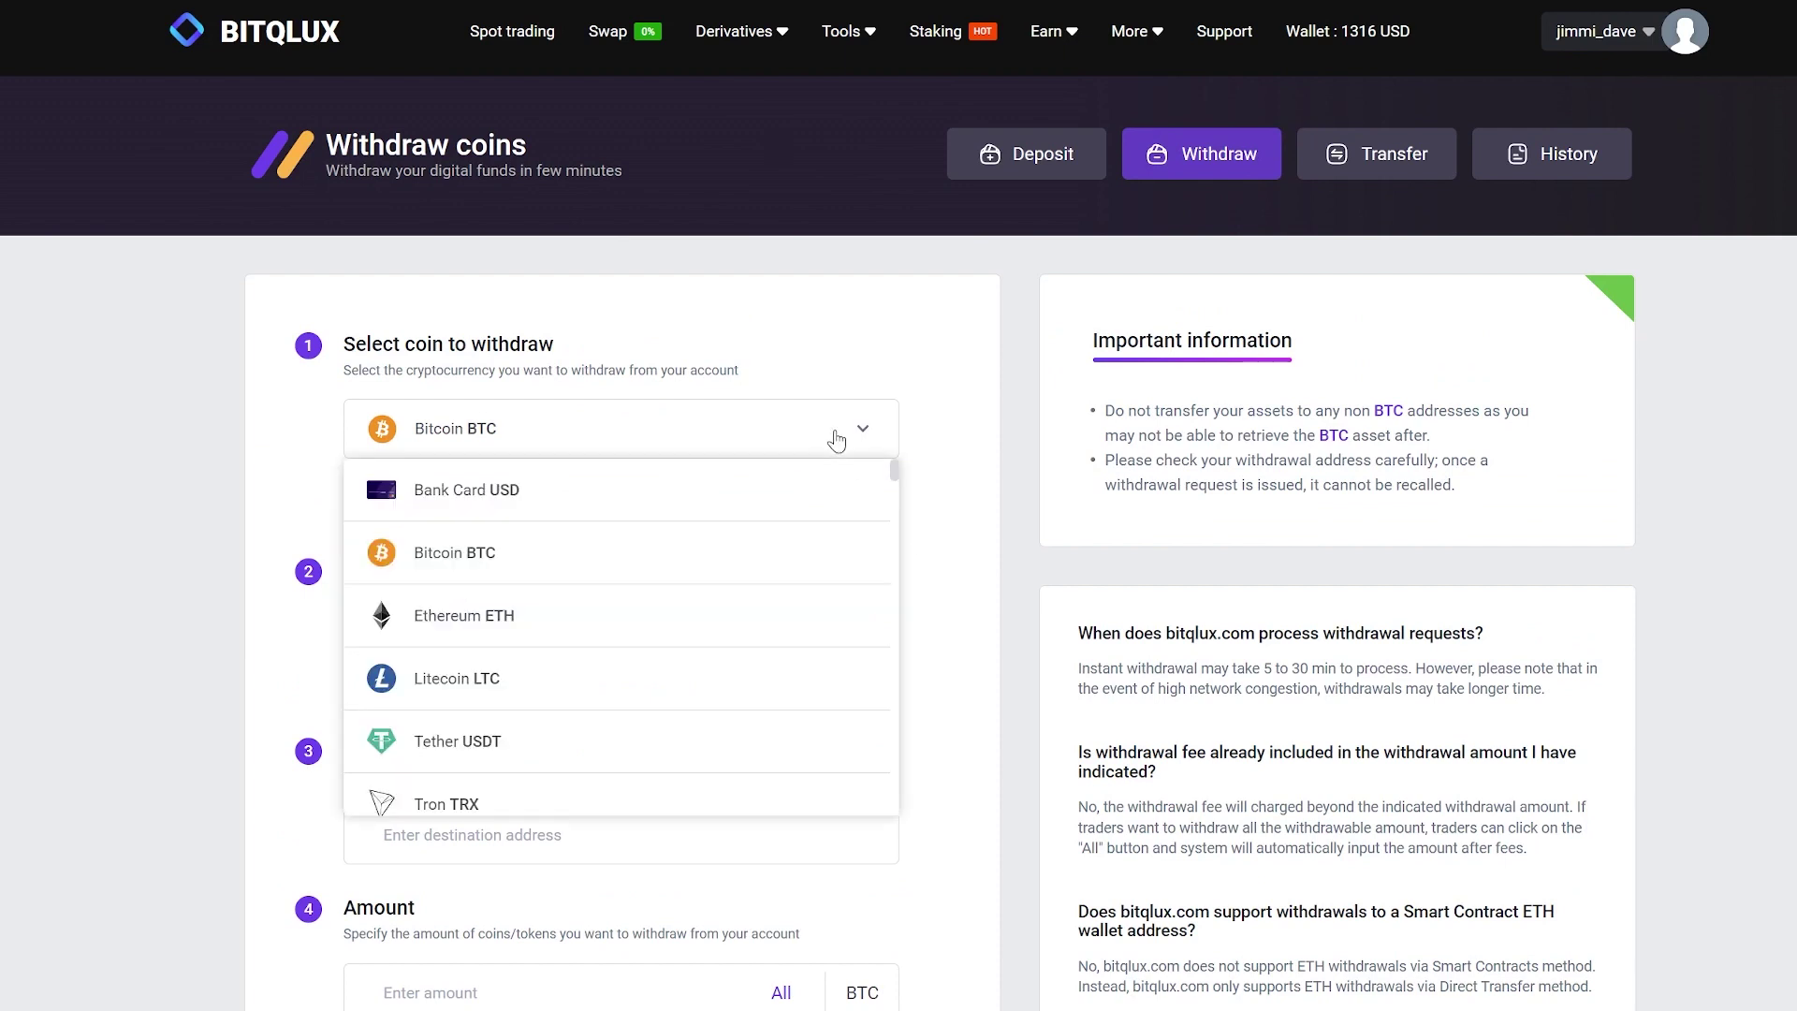
left_click(587, 749)
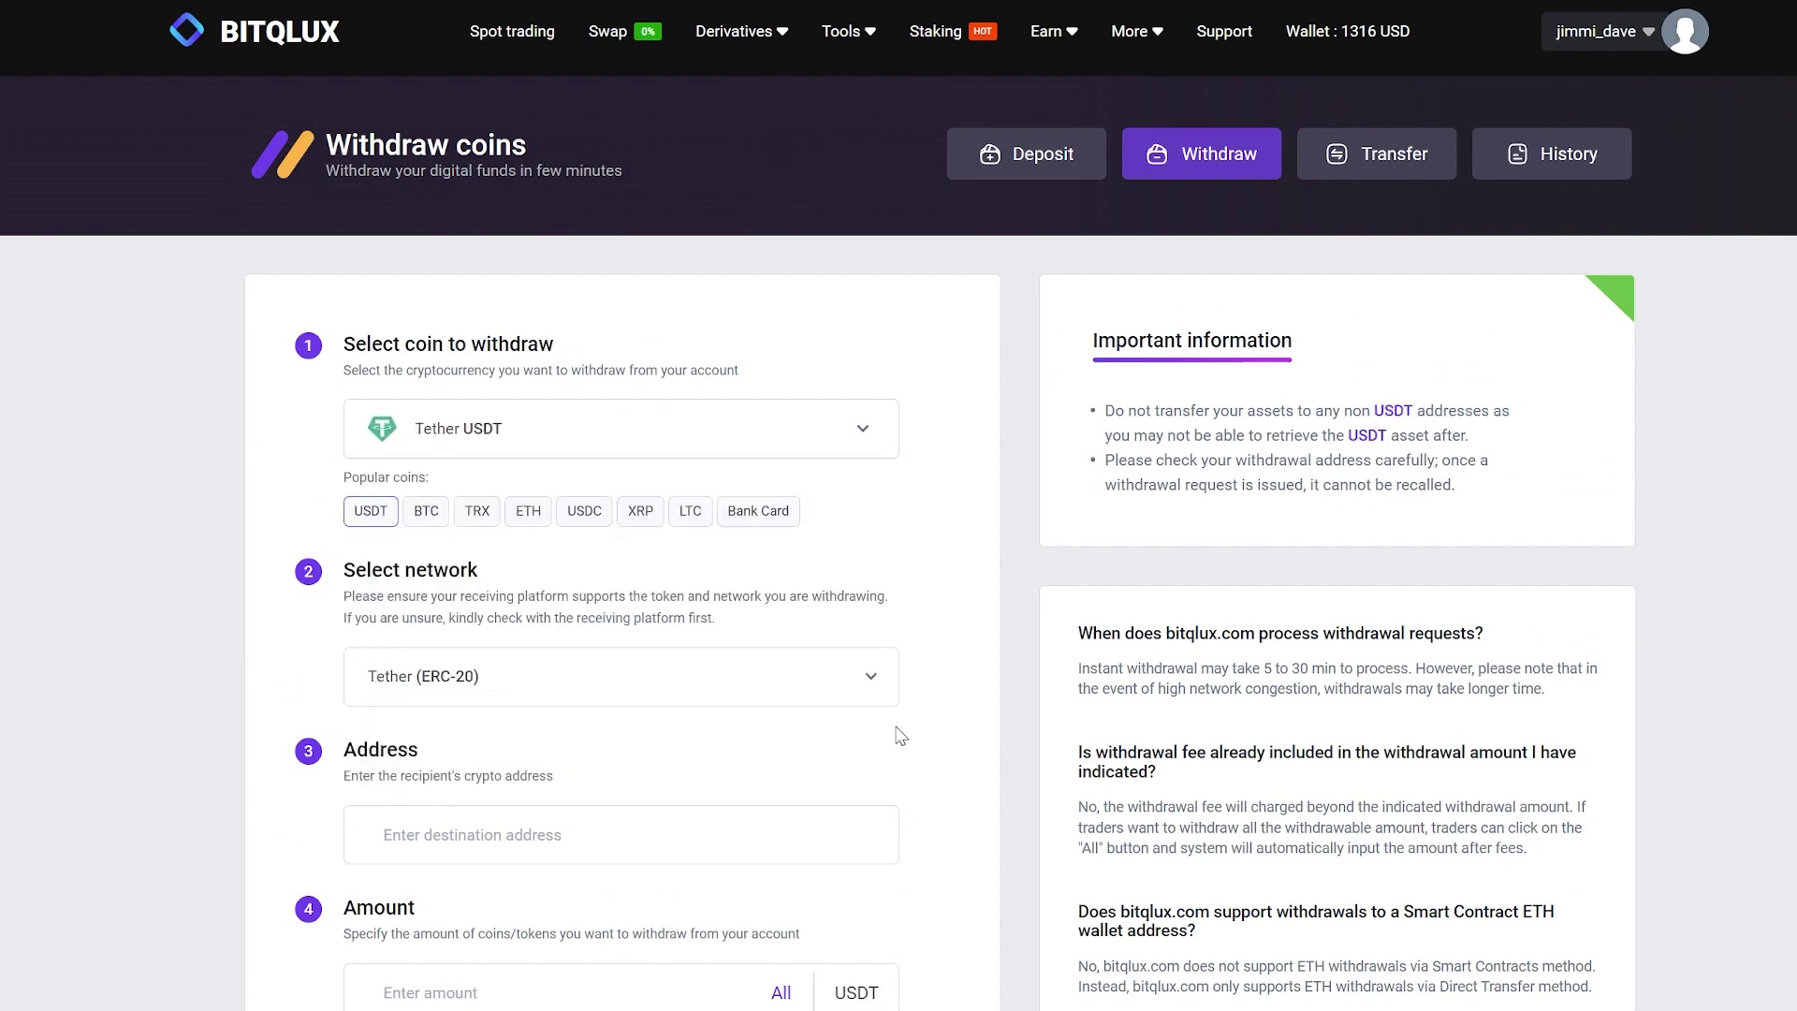
scroll(936, 739, "down", 3)
scroll(936, 740, "down", 1)
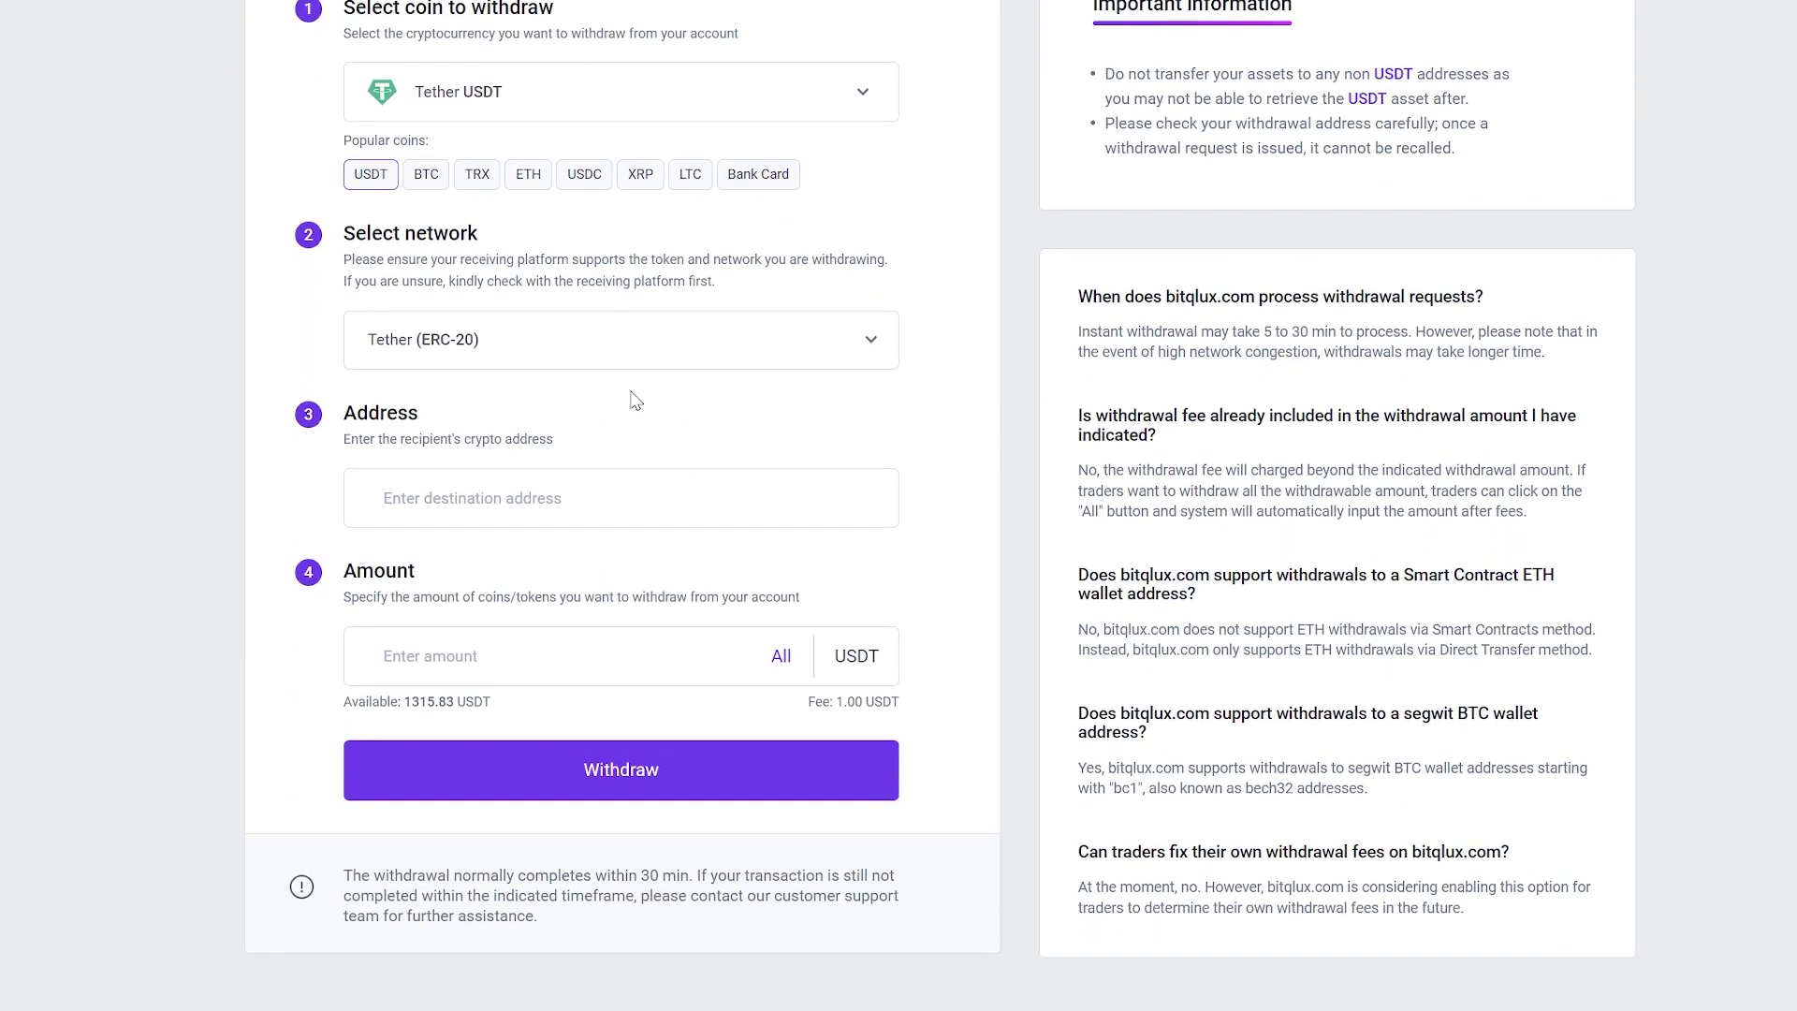
left_click(629, 360)
left_click(589, 472)
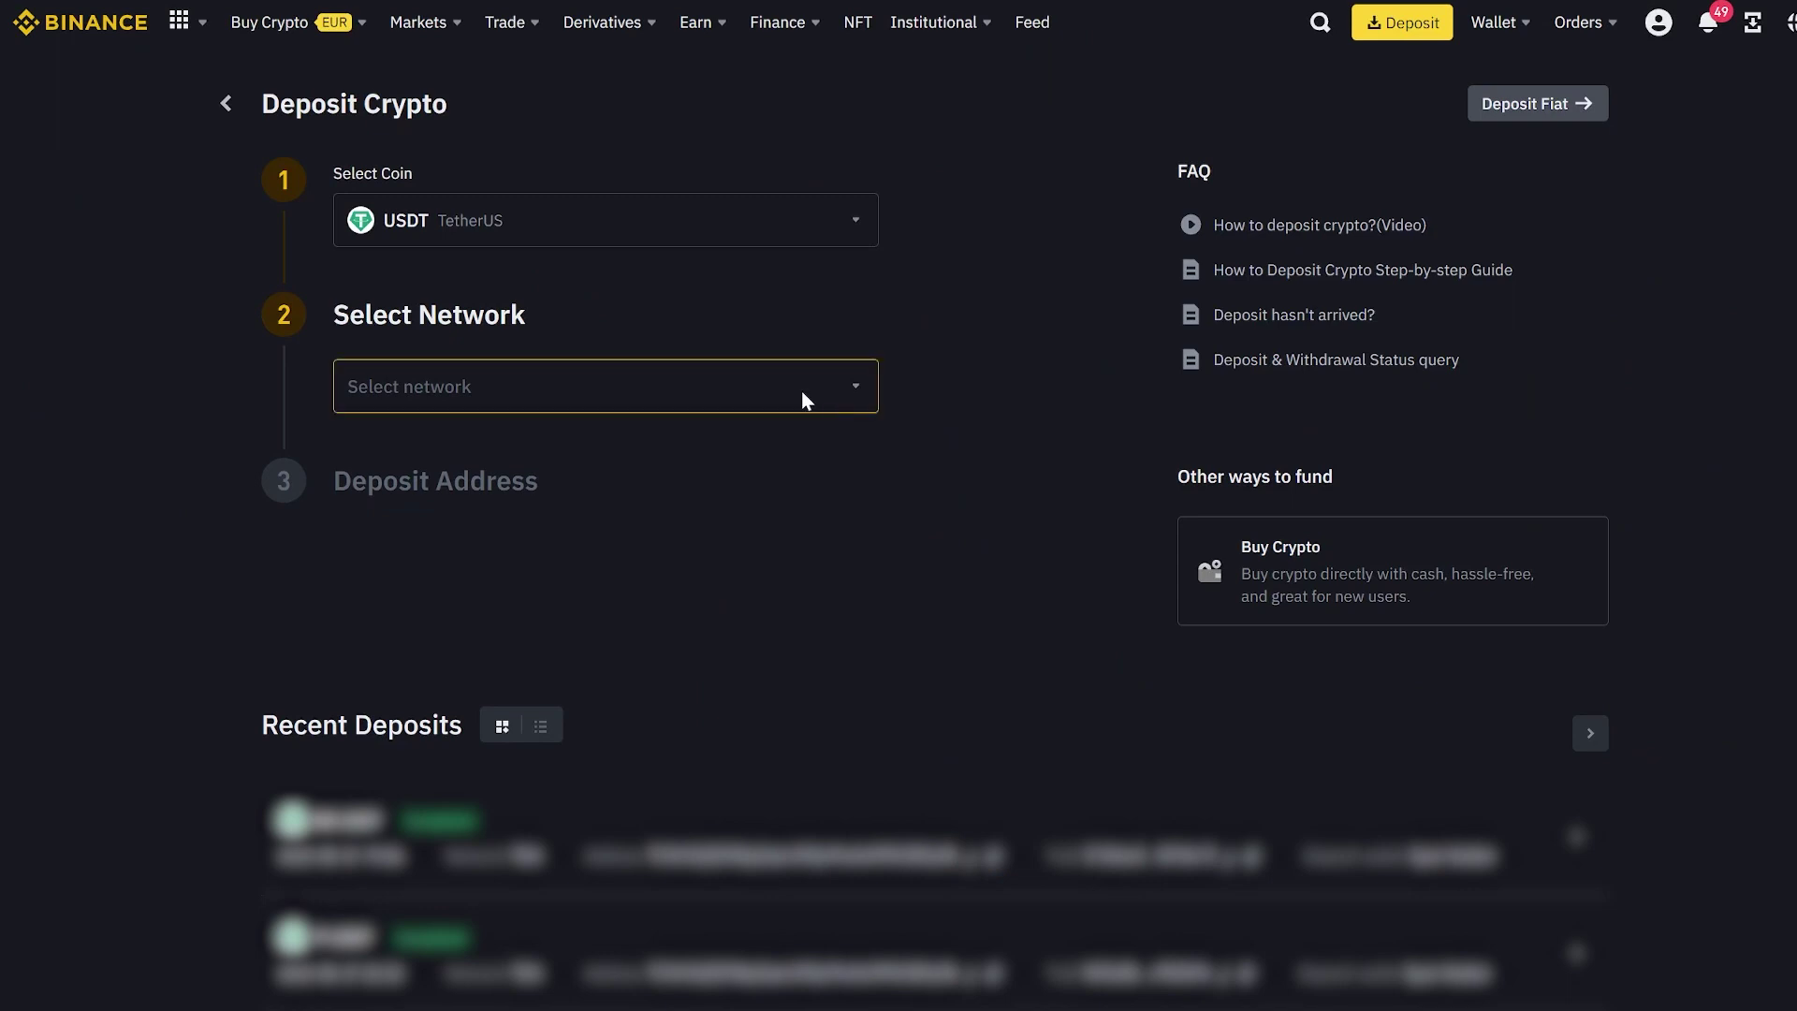
Select Tron (TRC20) as the network for Binance's USDT deposit address
left_click(802, 393)
scroll(629, 758, "down", 6)
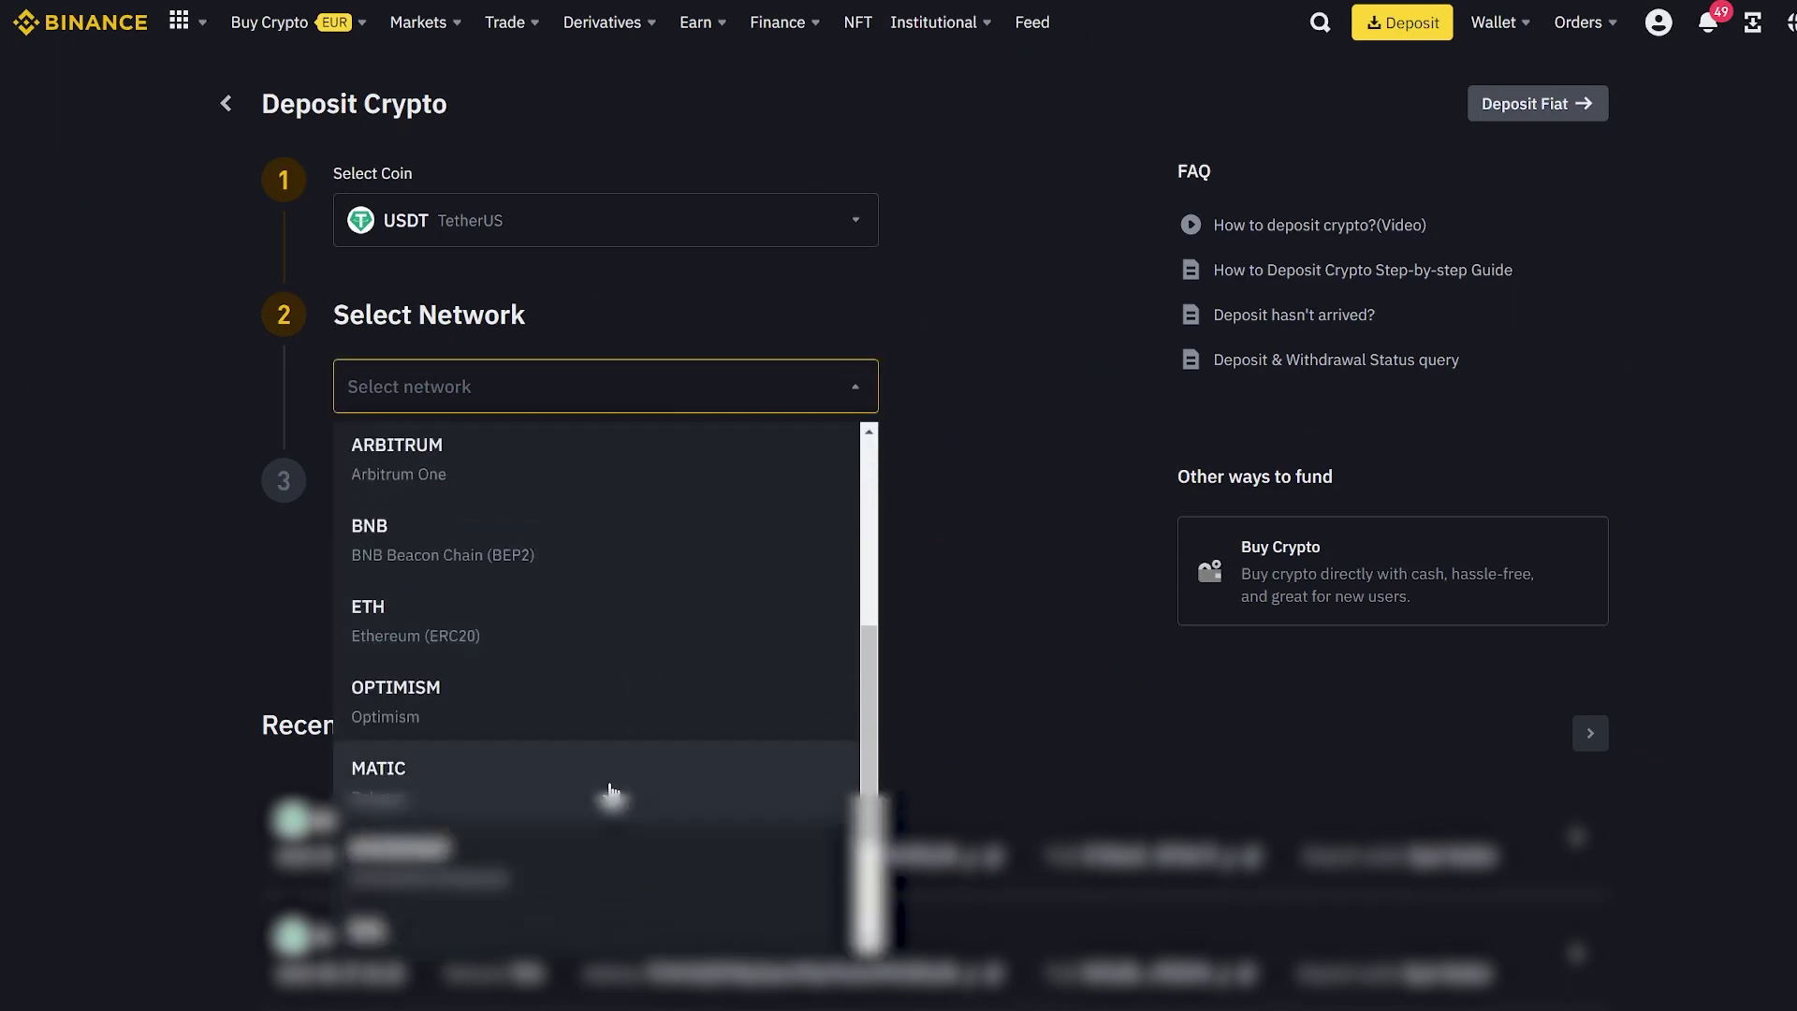
left_click(582, 876)
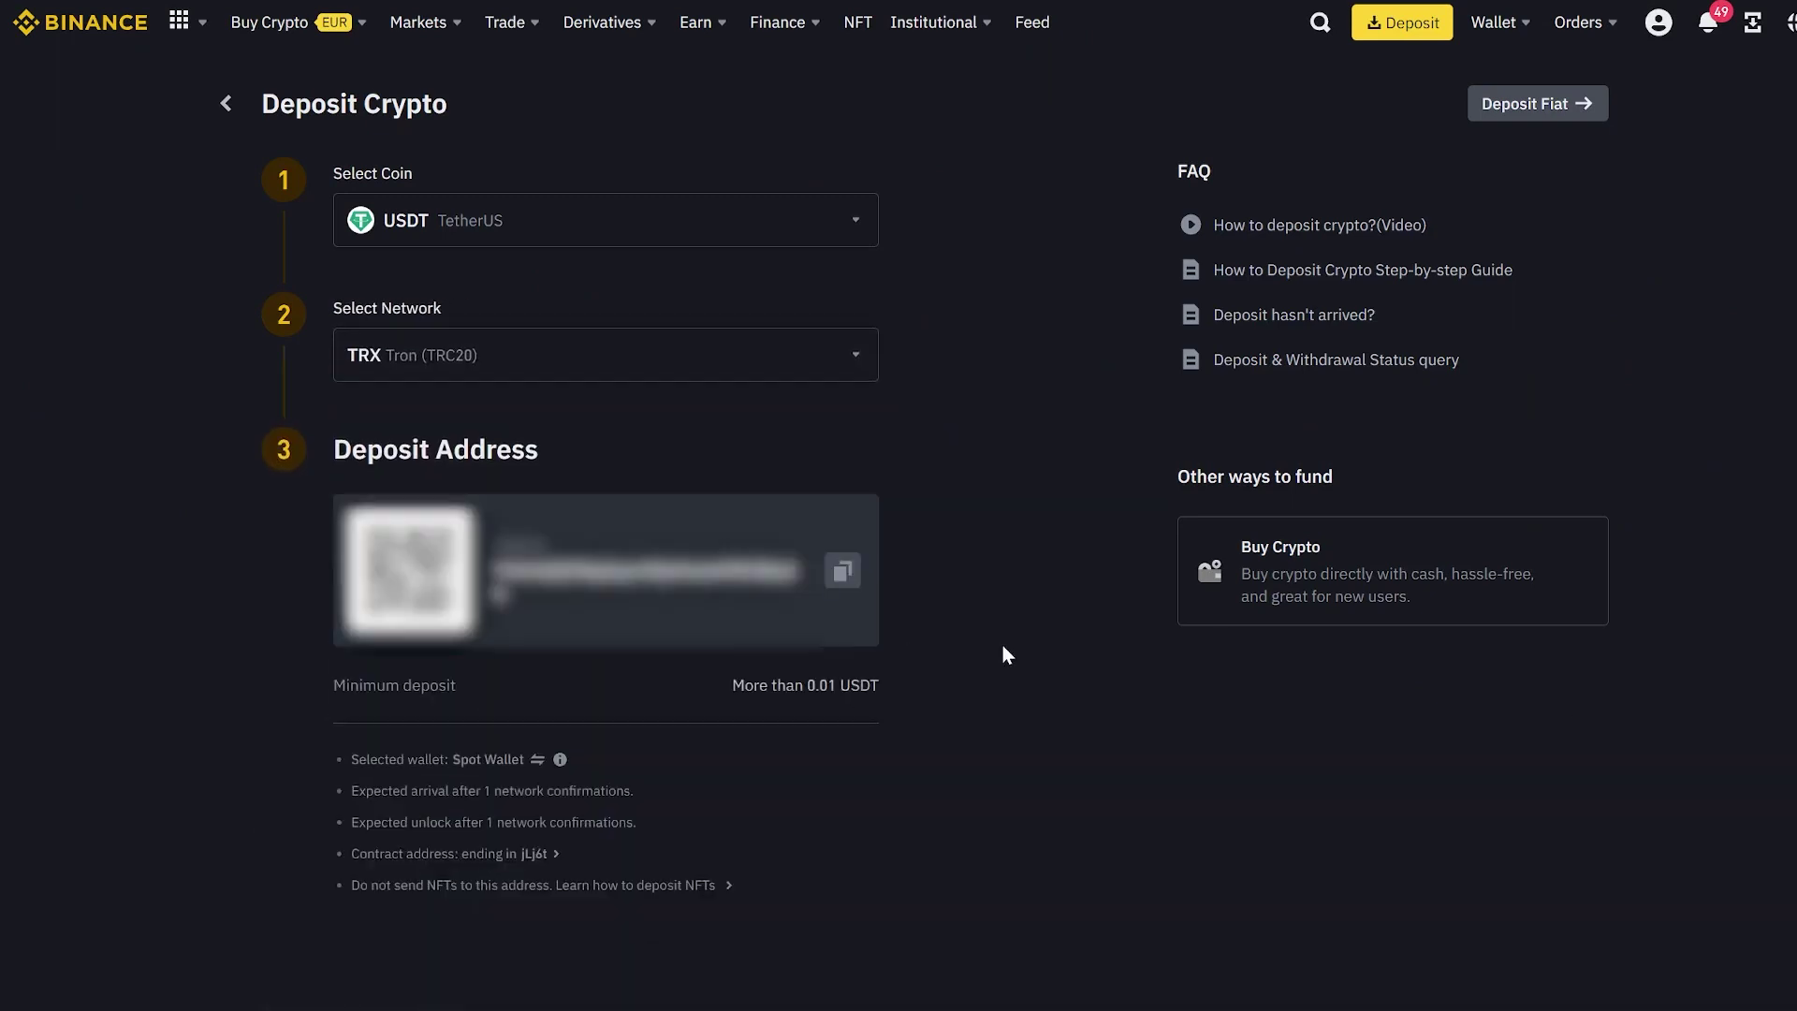
Copy Binance's USDT deposit address and withdraw the full 1315.83 USDT from Bitqlux
left_click(842, 572)
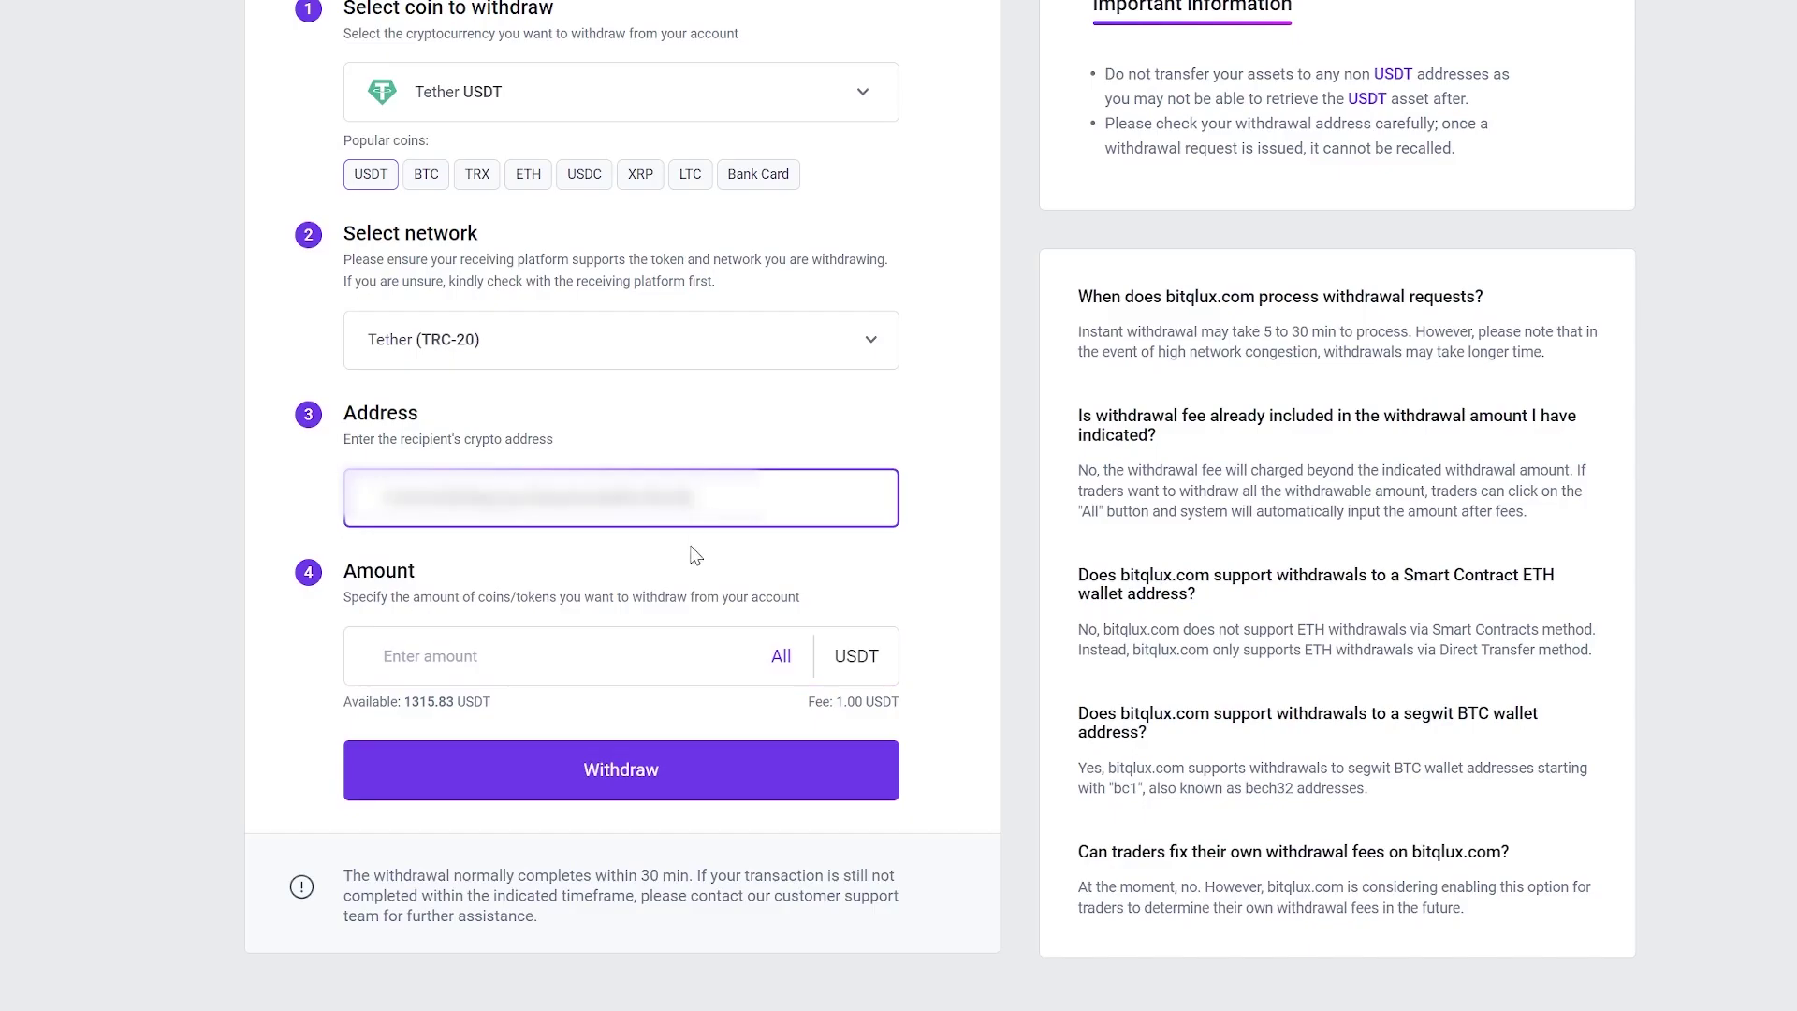
left_click(644, 659)
left_click(783, 658)
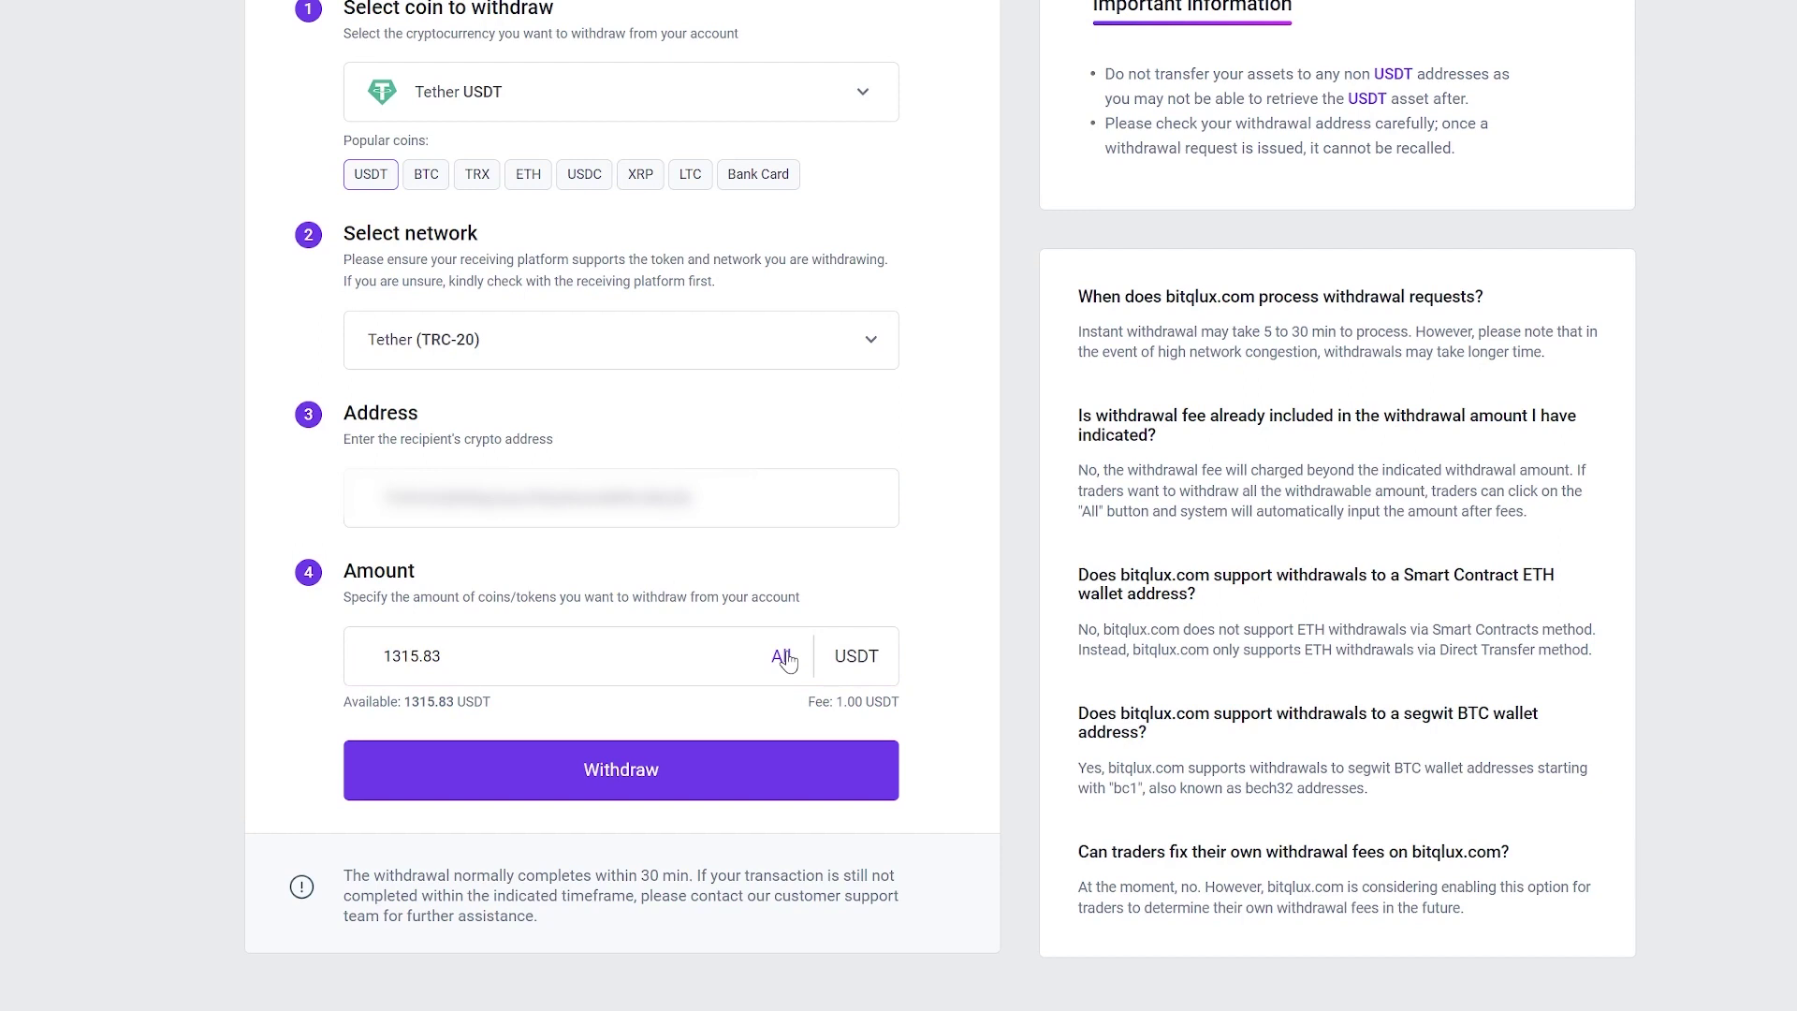
left_click(711, 775)
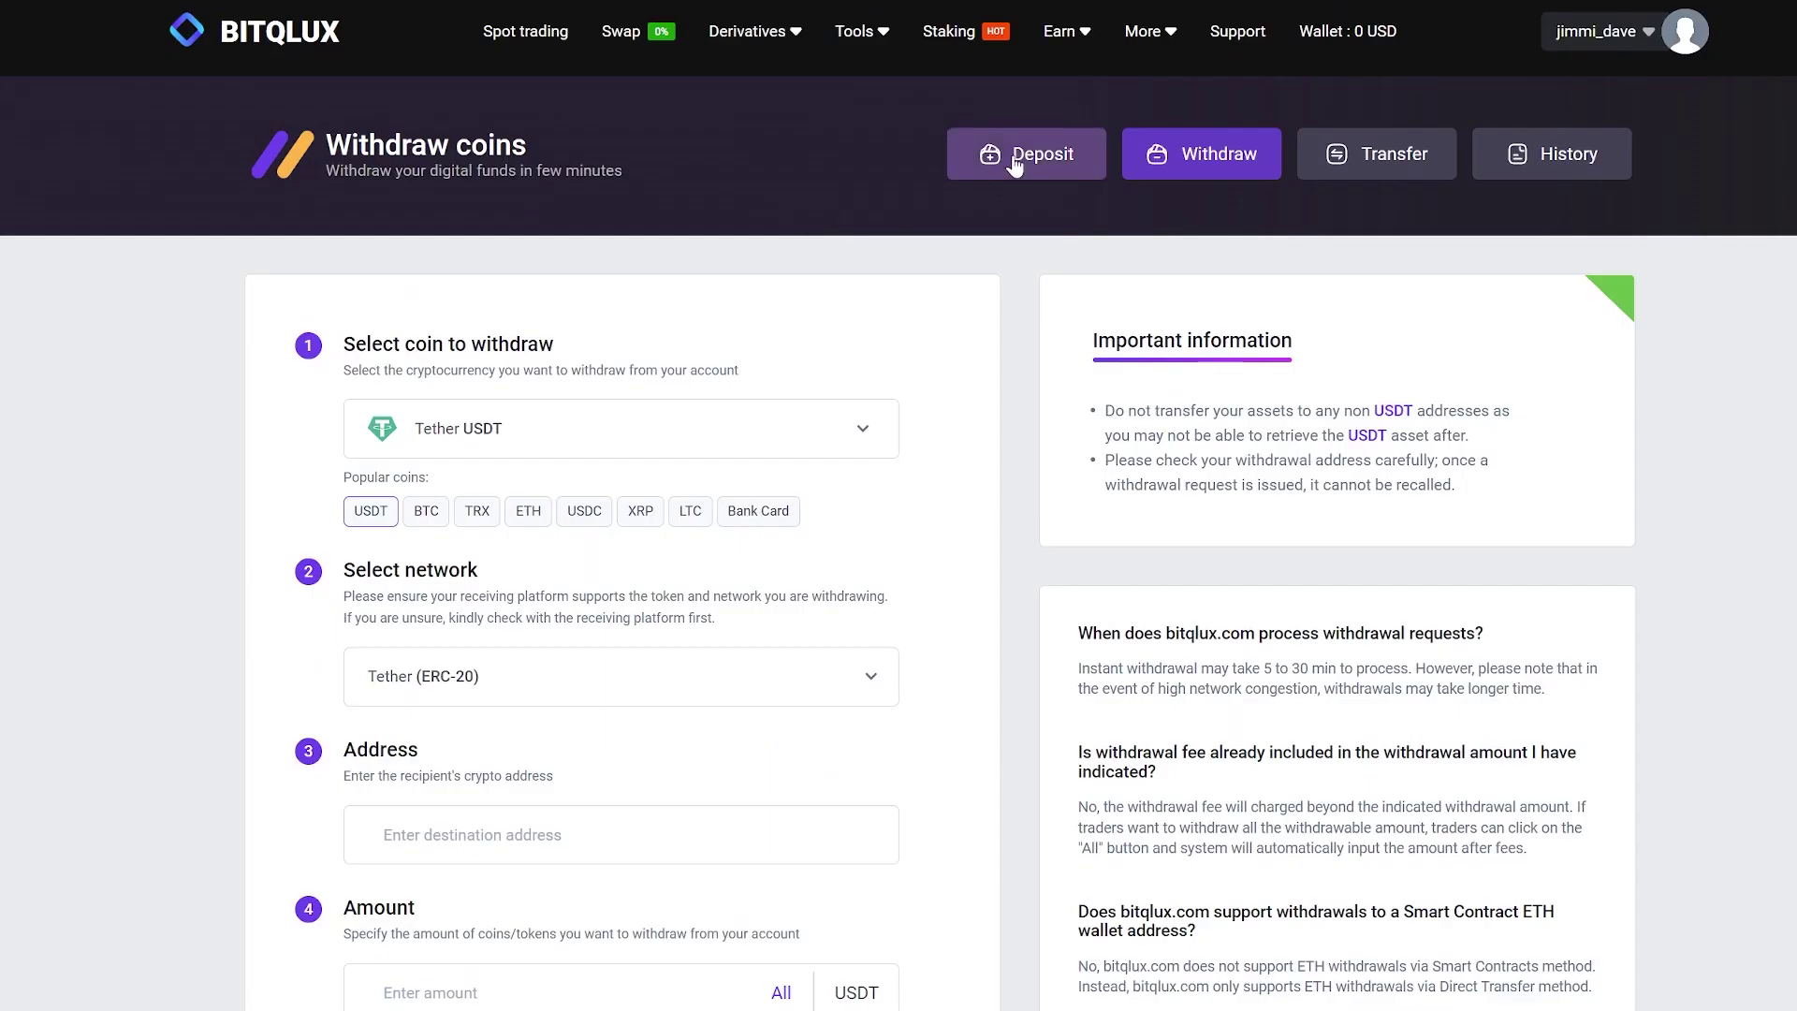
Reveal and copy Bitqlux's Bitcoin (BTC) deposit address
left_click(1016, 160)
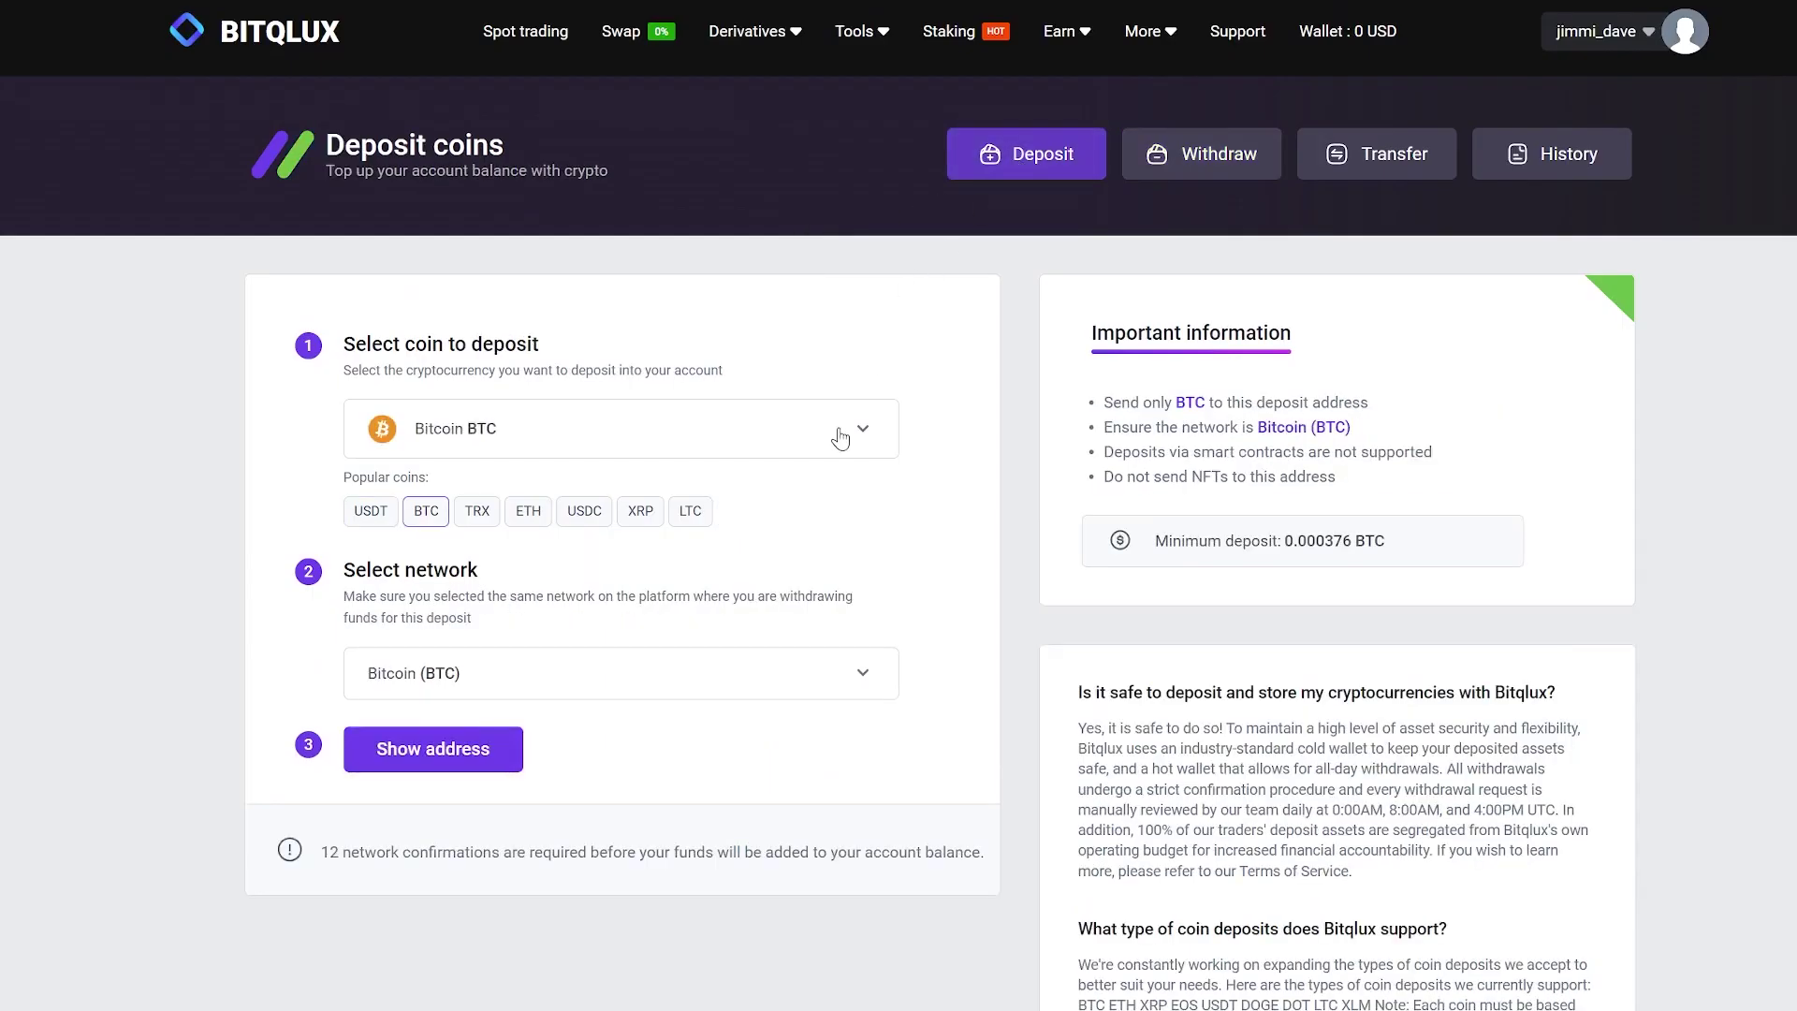
left_click(486, 739)
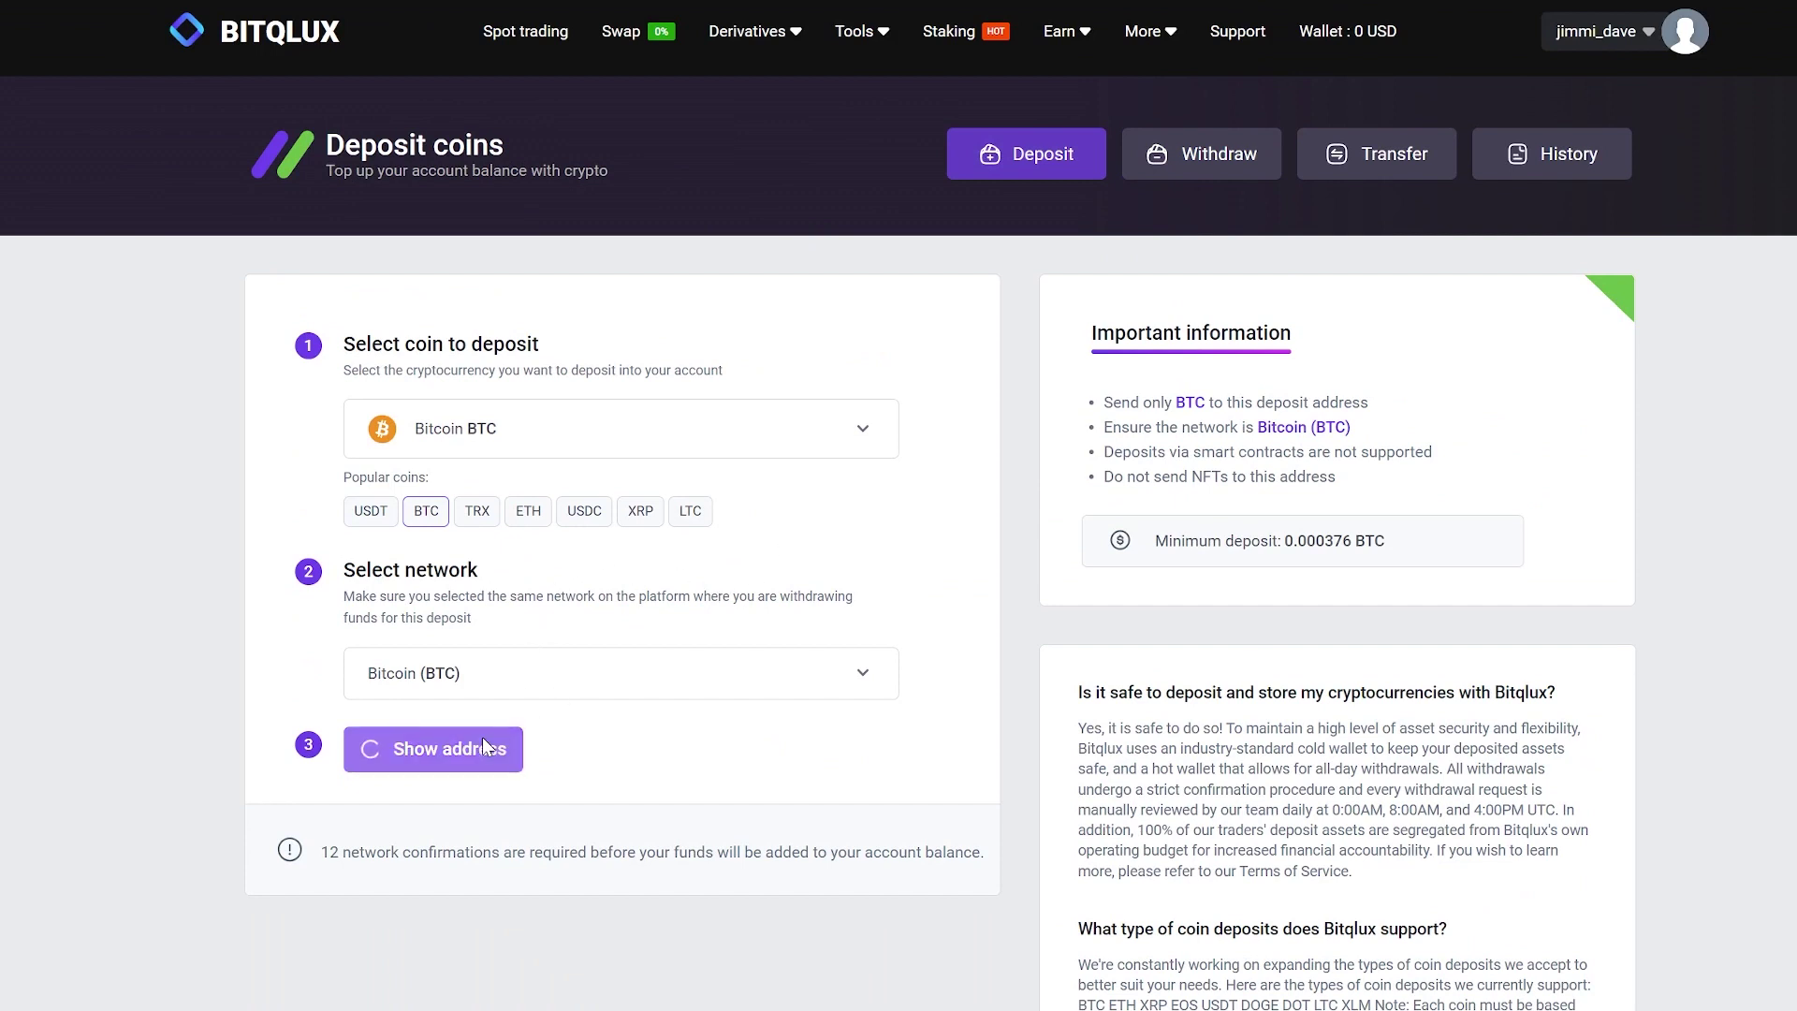
left_click(857, 869)
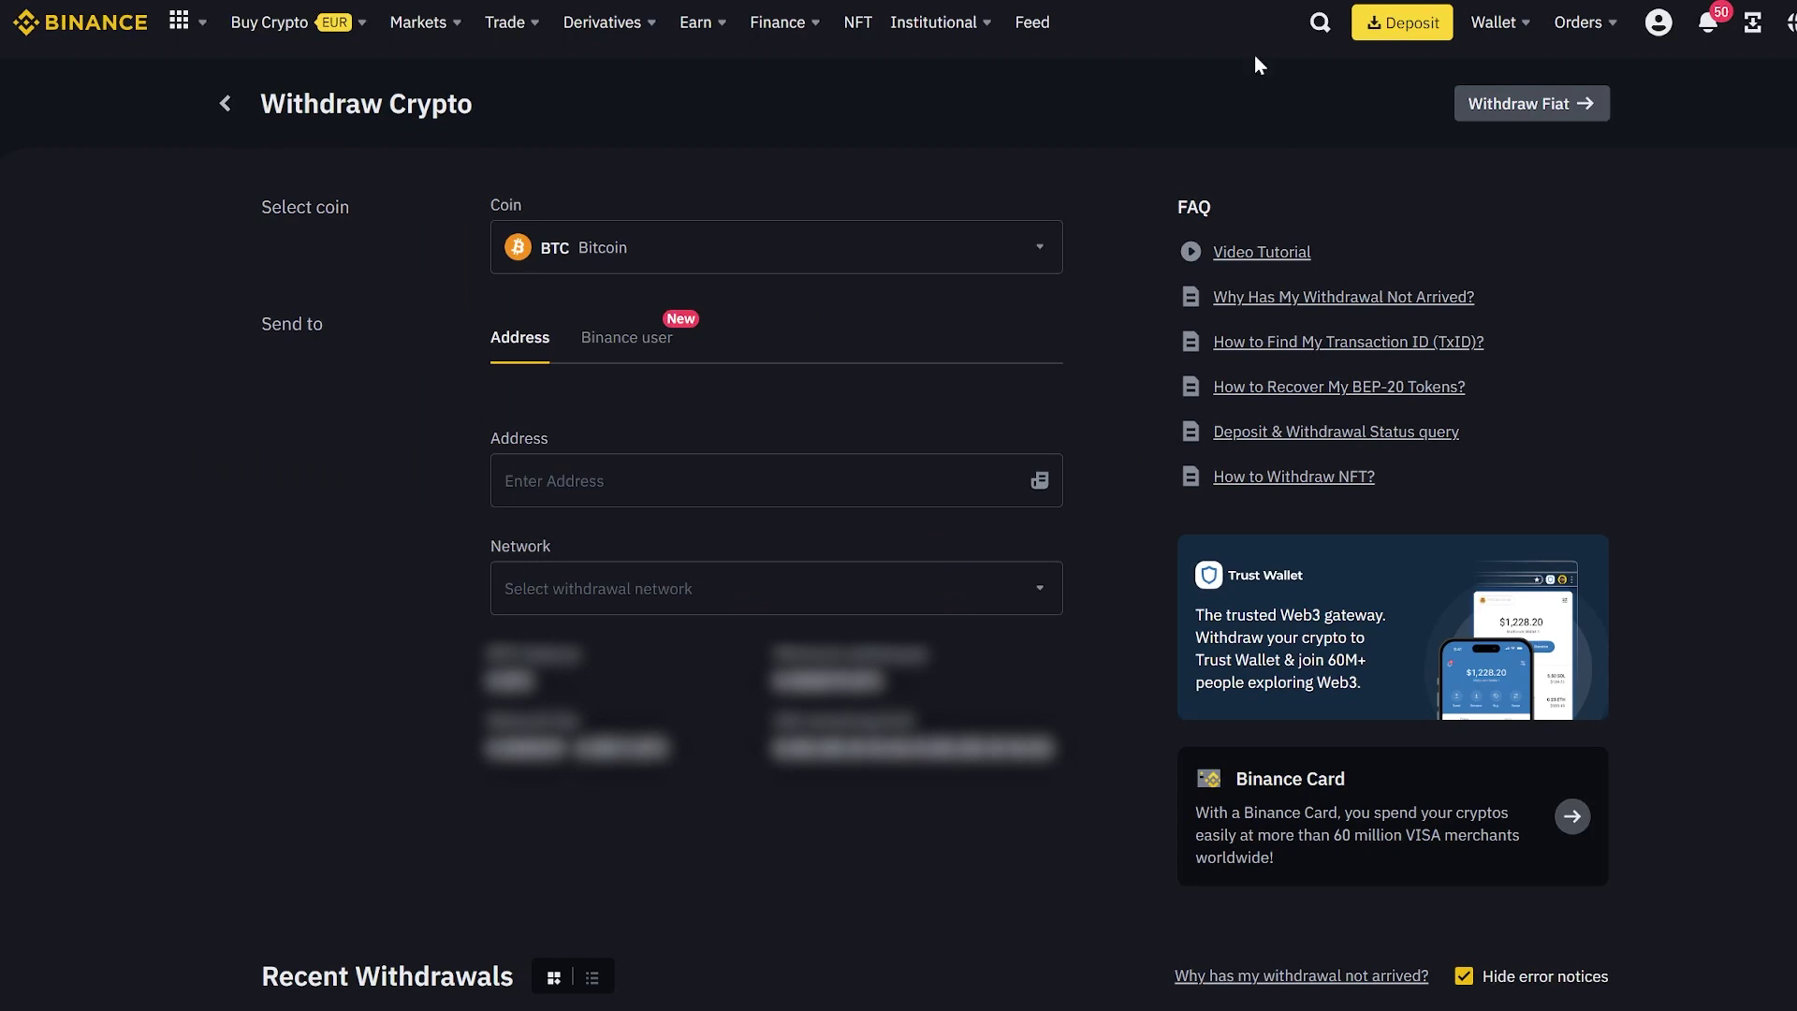
Withdraw 0.45 BTC from Binance to the pasted Bitqlux deposit address
left_click(809, 490)
key("ctrl+v")
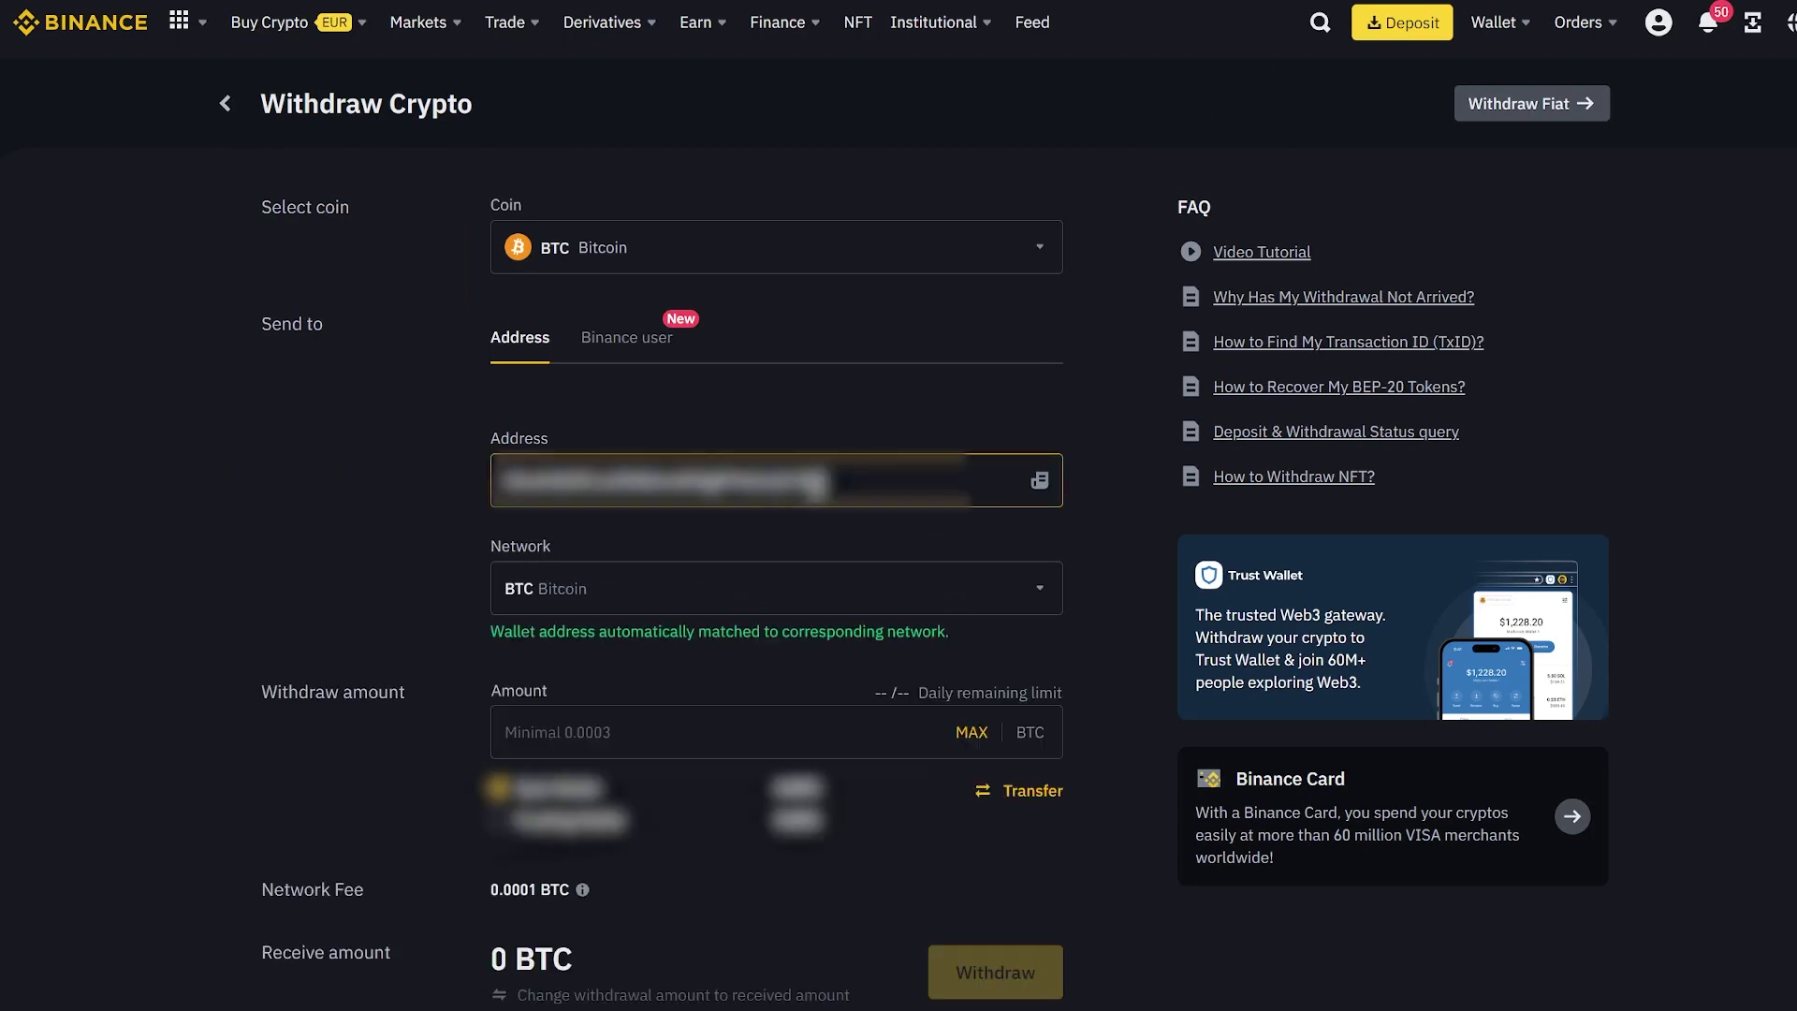
left_click(744, 734)
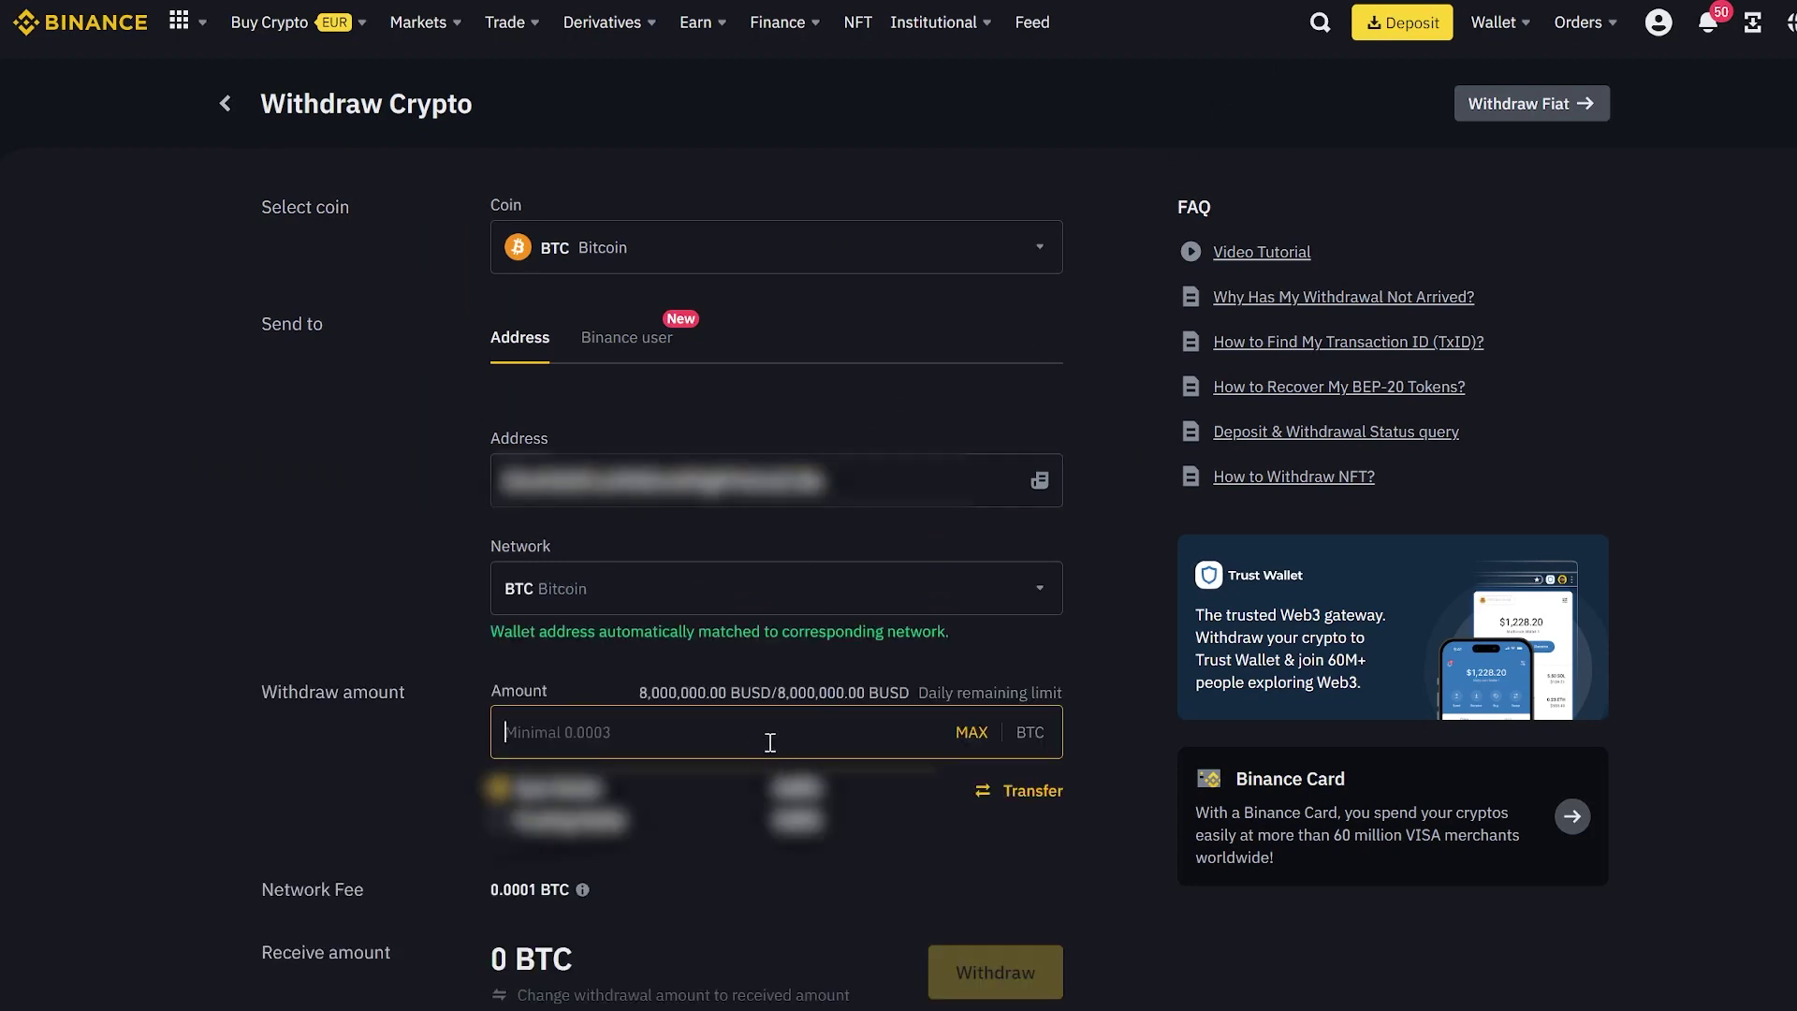
type("0")
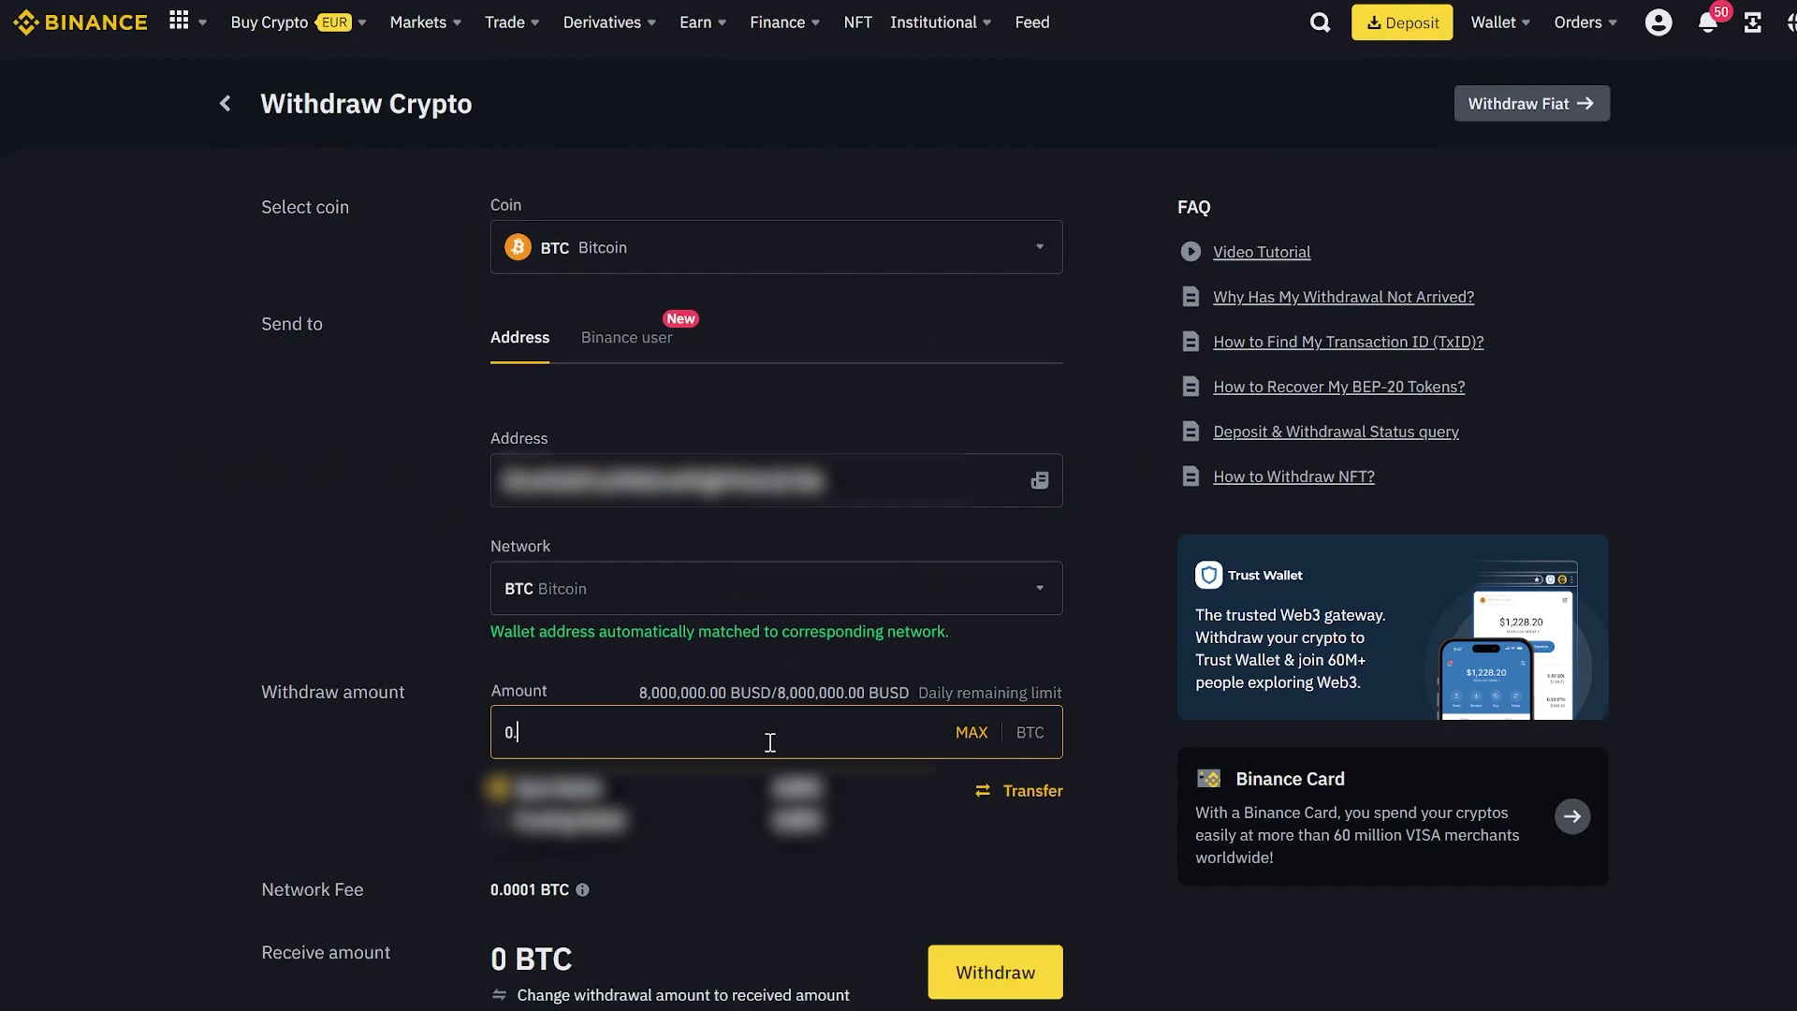
type(".45")
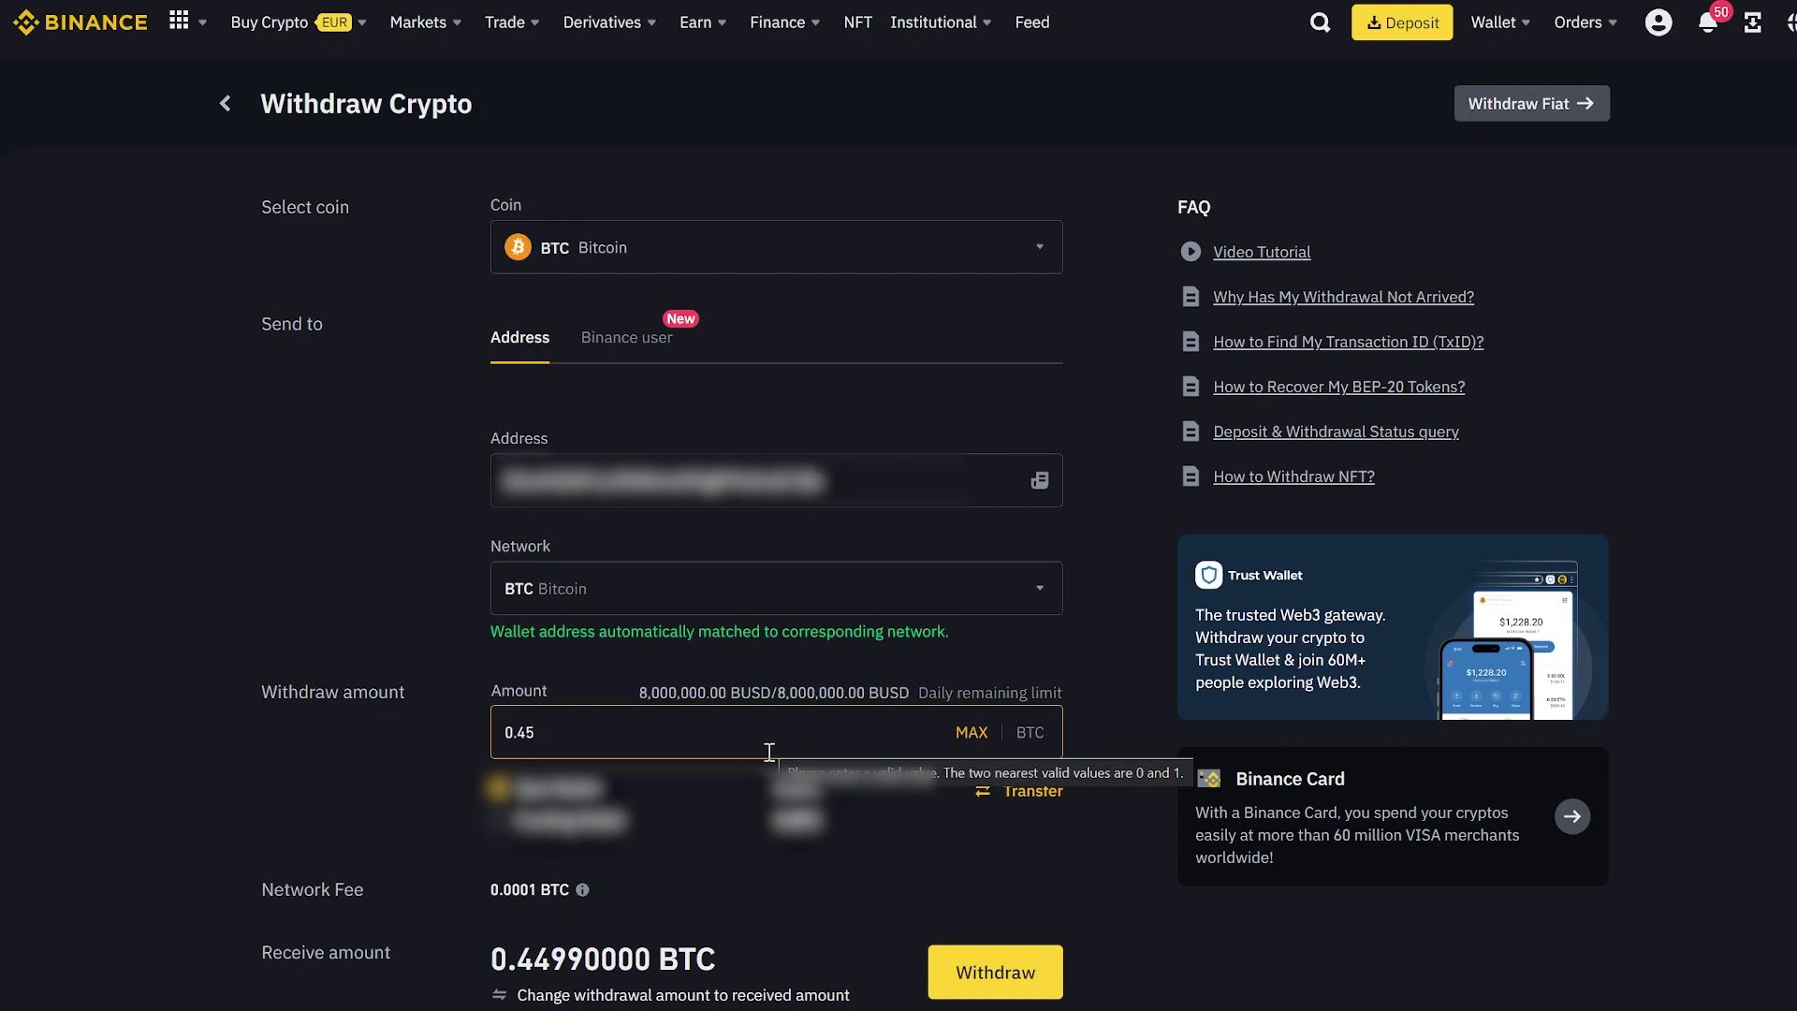
left_click(984, 976)
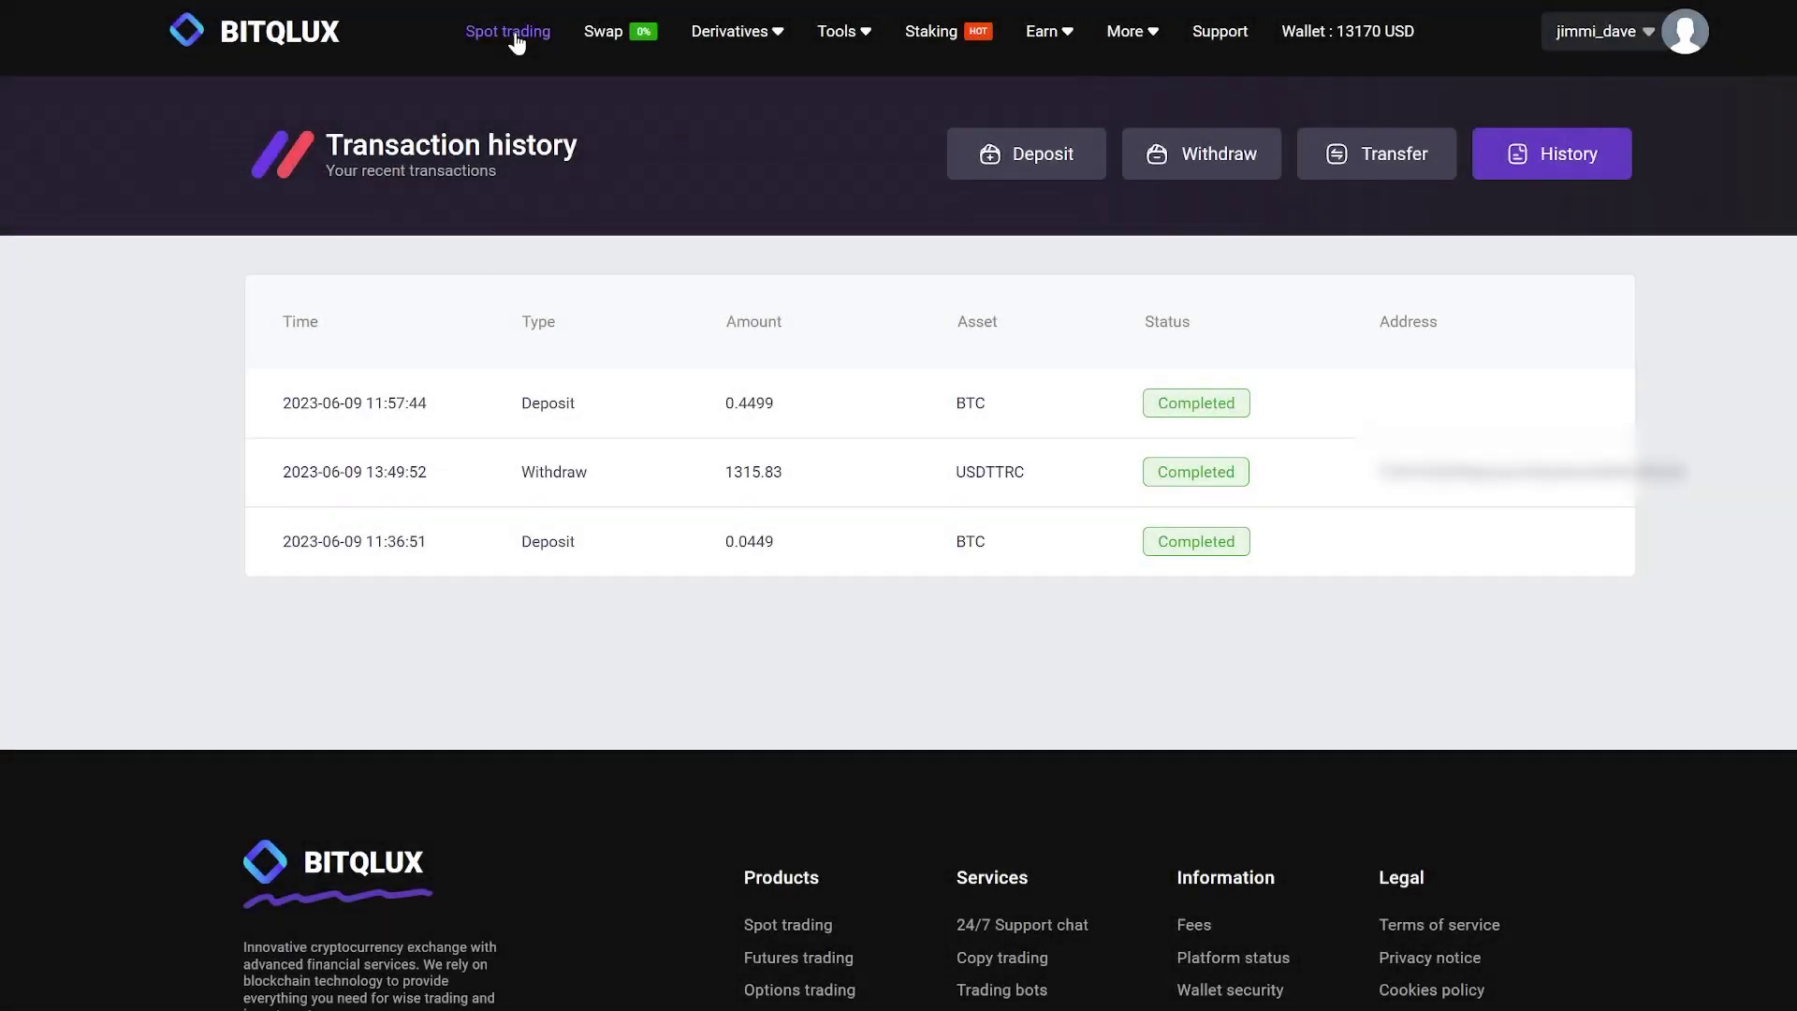
Market-sell the full 0.4499 BTC balance on Bitqlux's BTC/USDT spot page
left_click(515, 36)
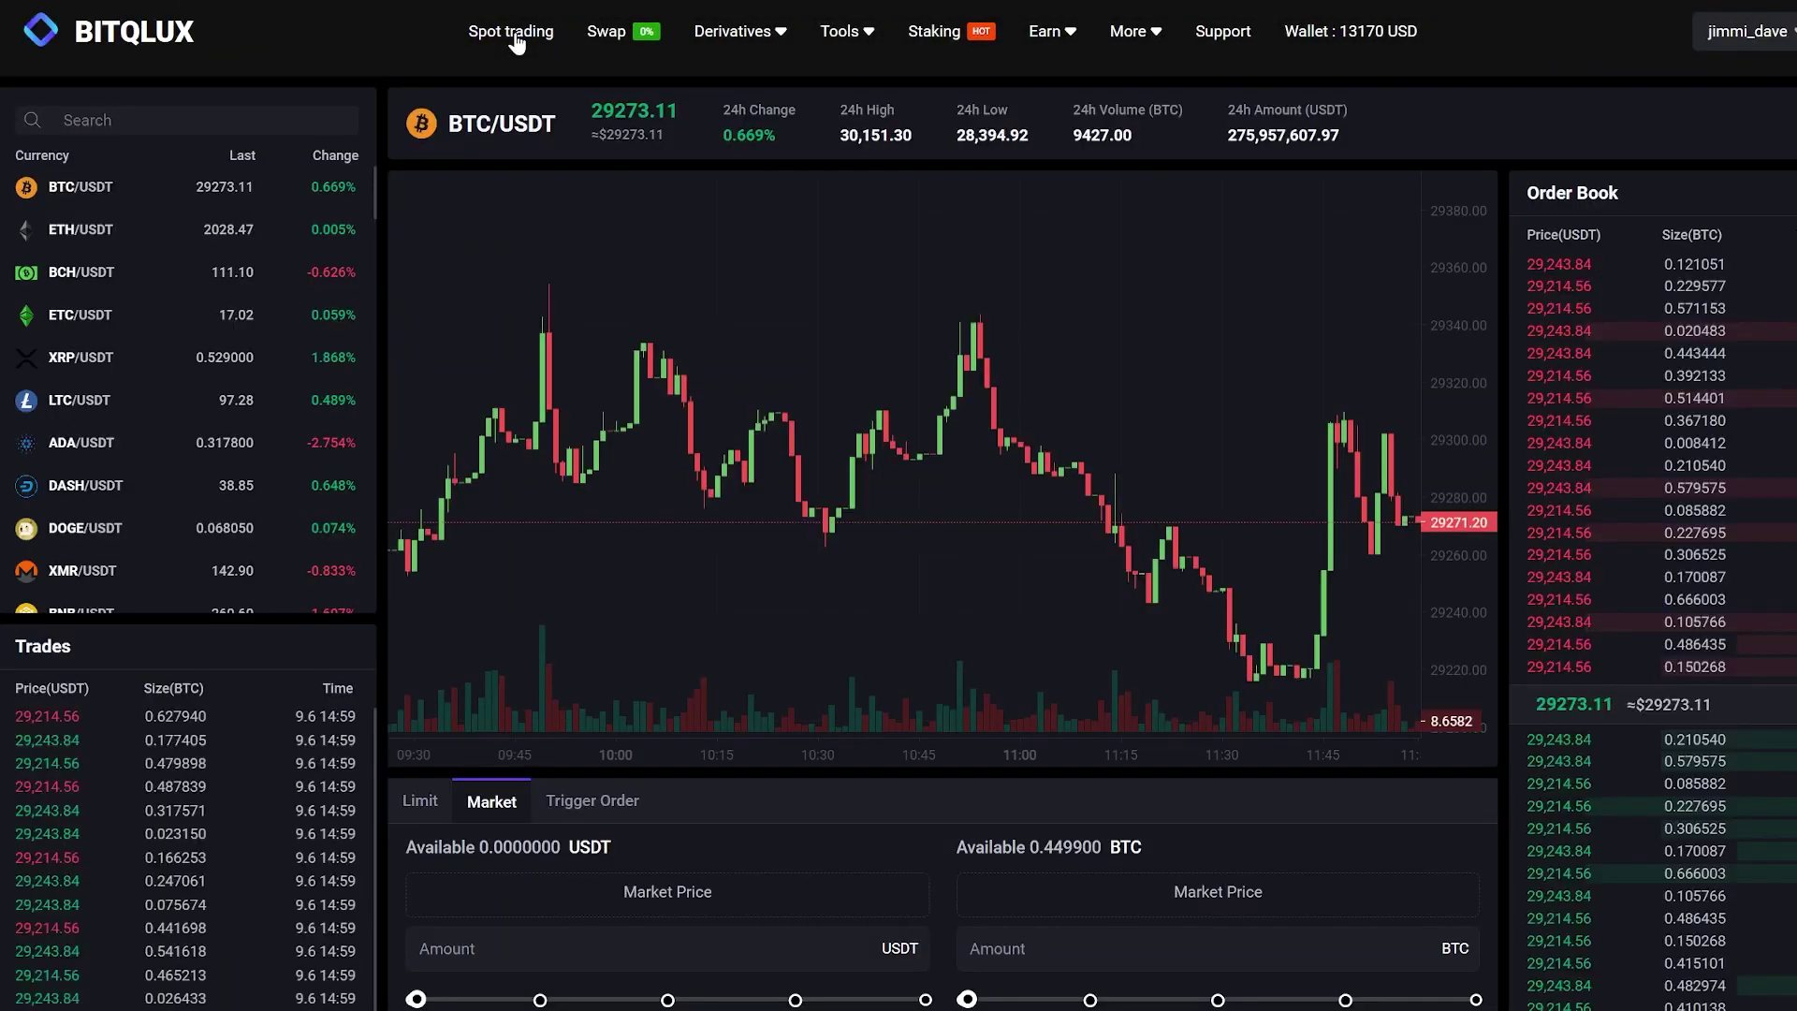
scroll(1498, 730, "down", 5)
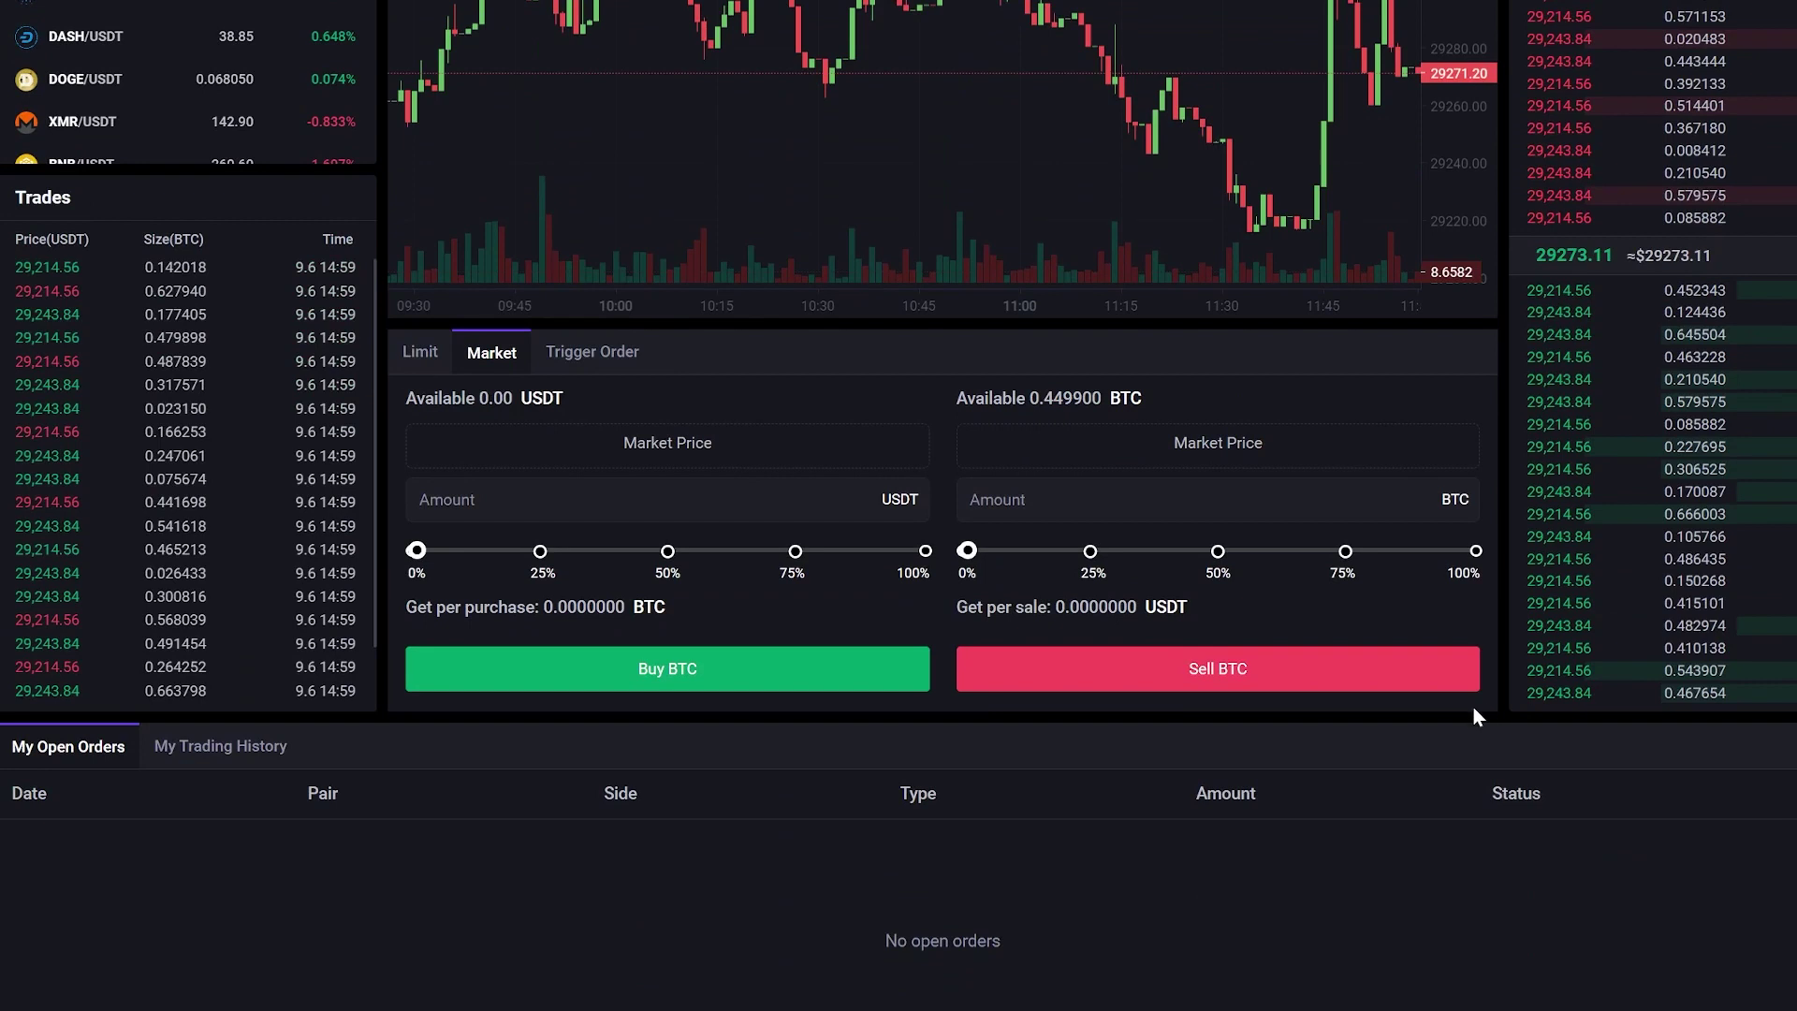
left_click(1475, 552)
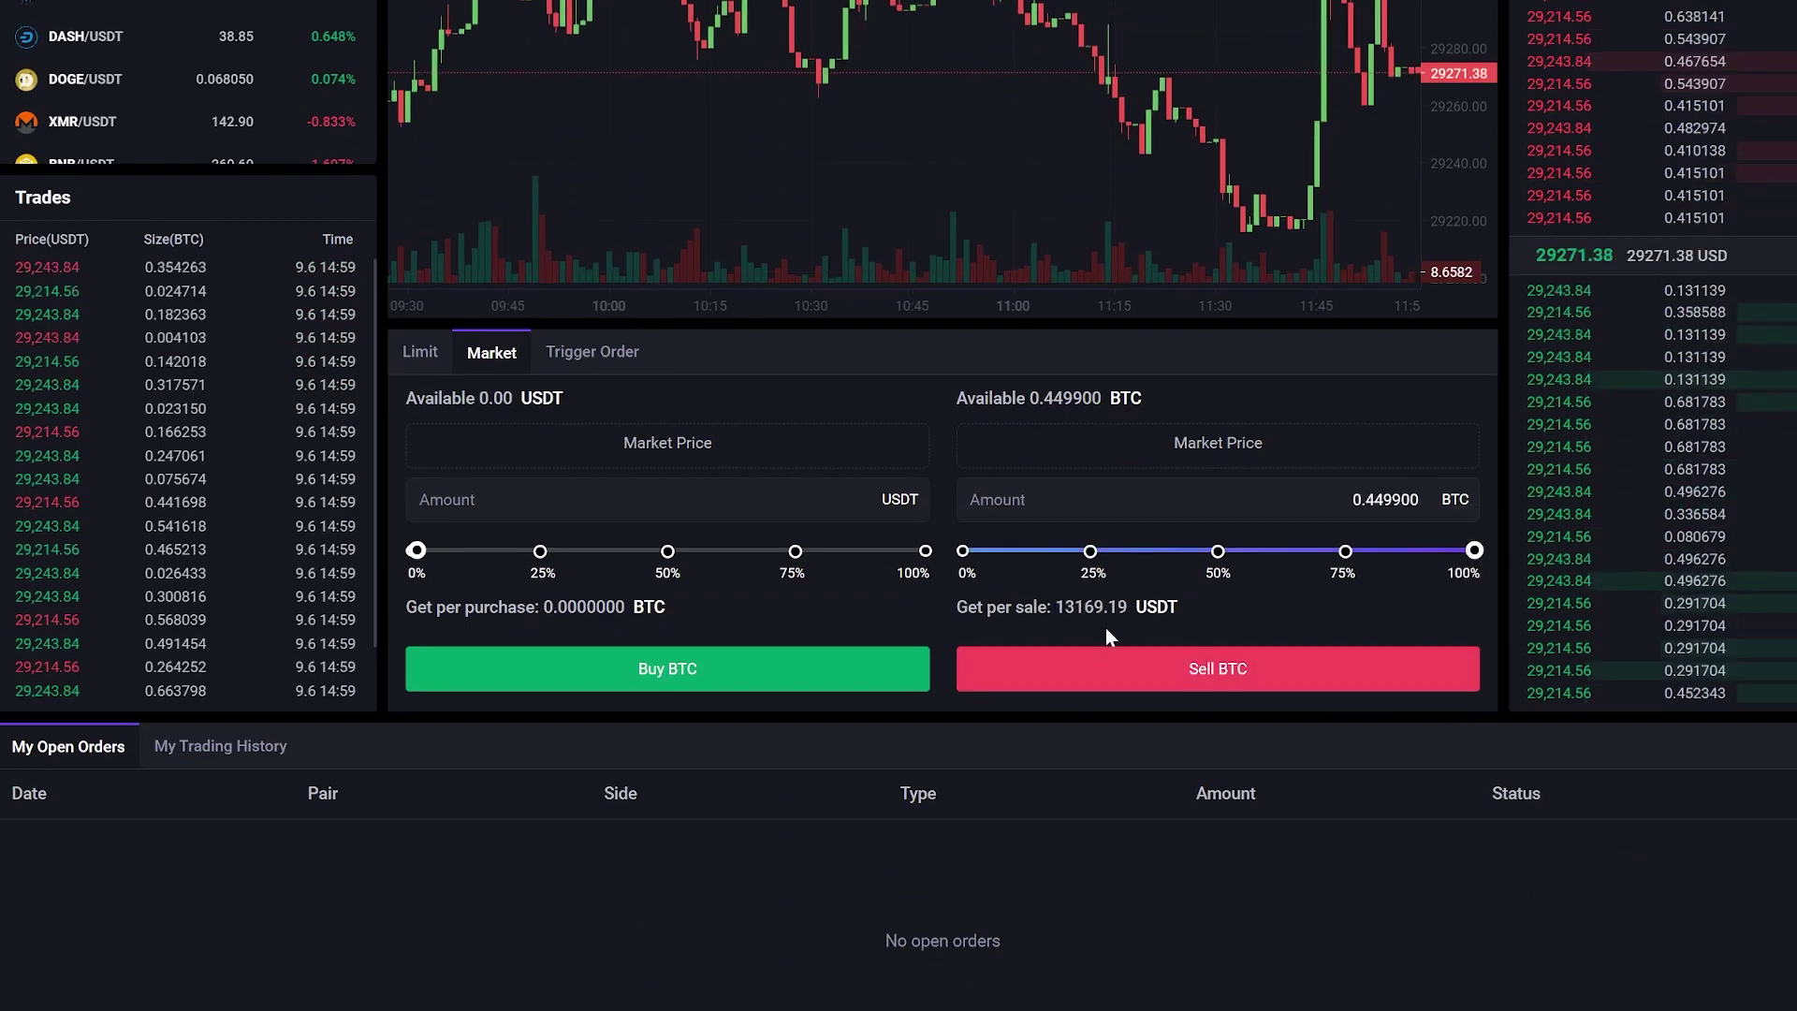
left_click(1204, 672)
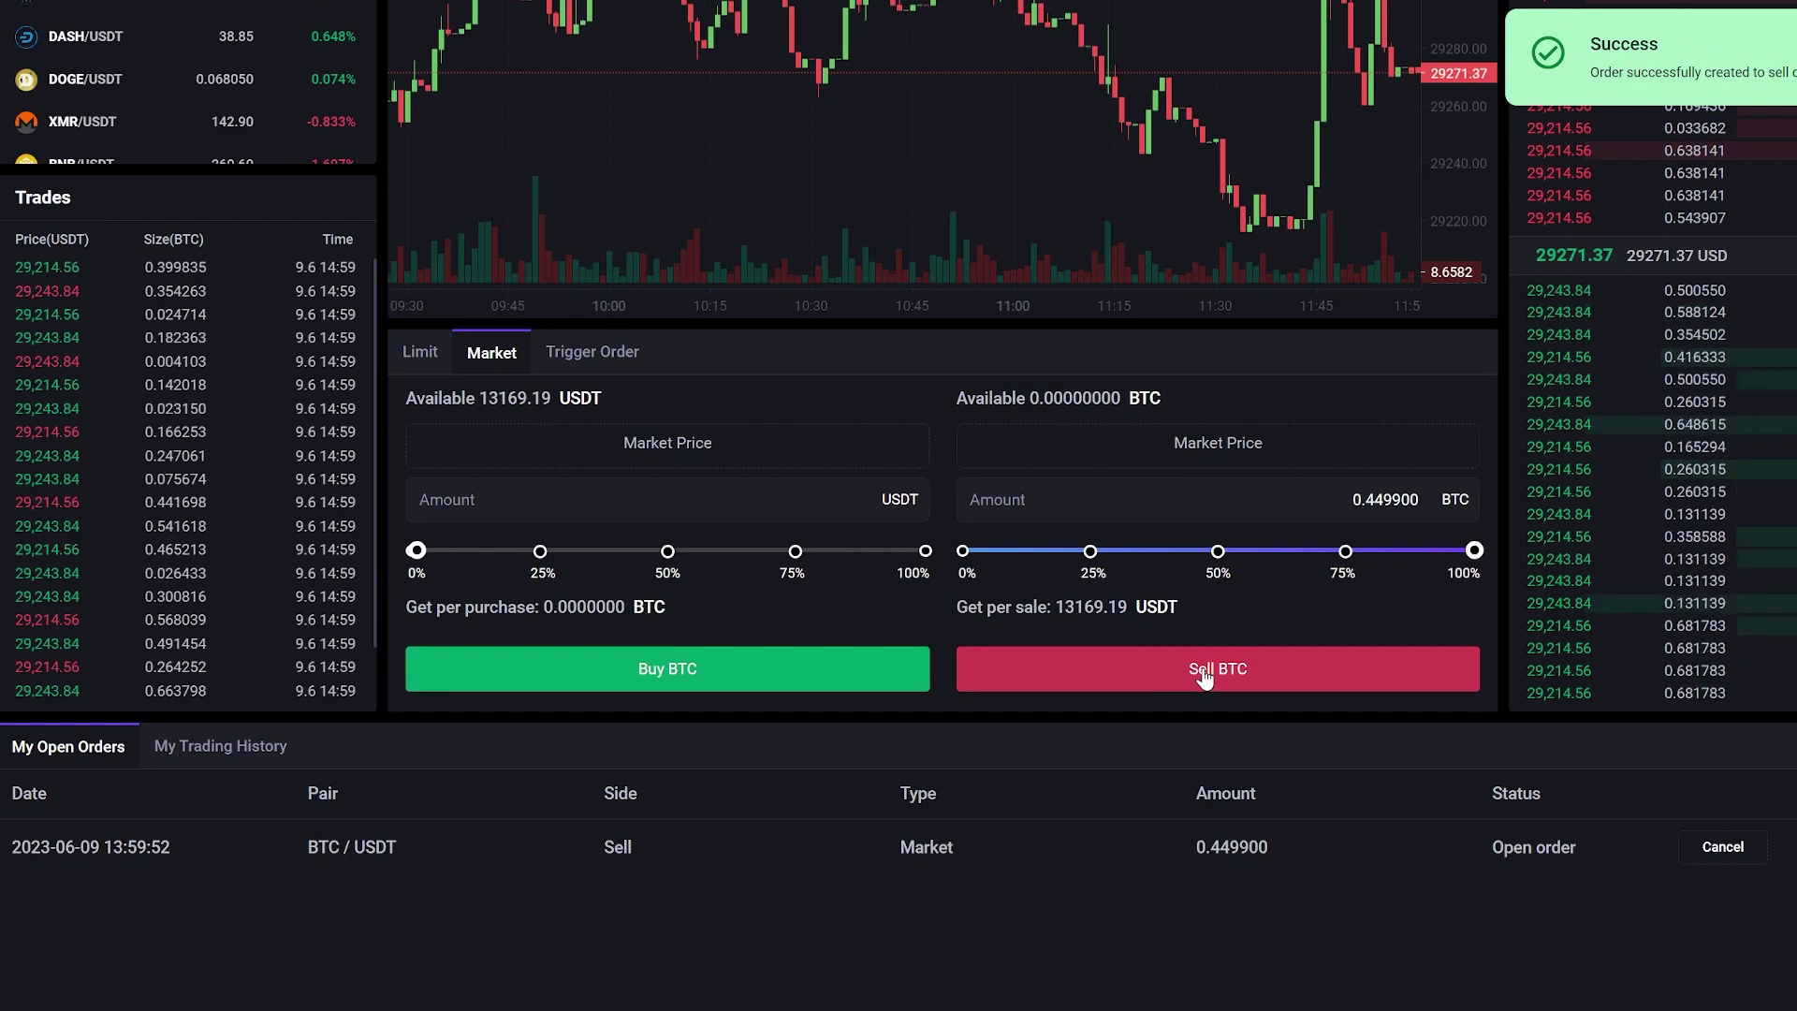
scroll(1207, 678, "up", 5)
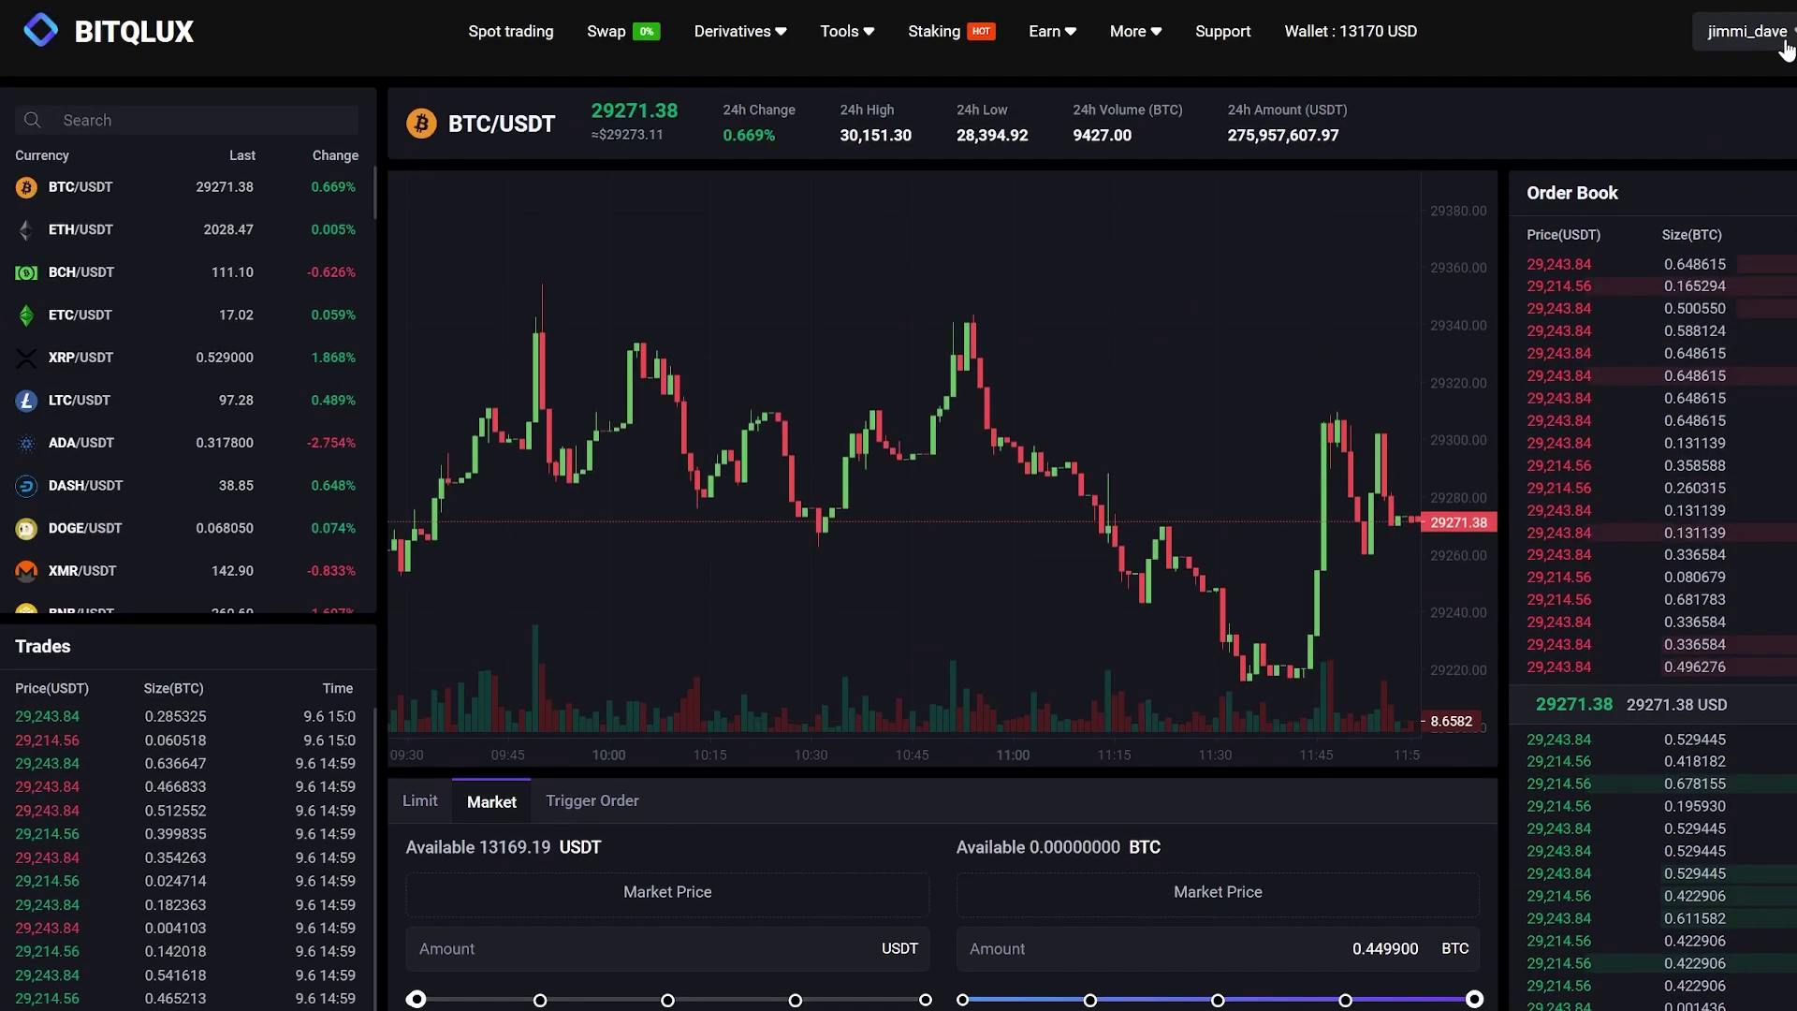
Set Bitqlux's withdrawal form to Tether USDT on the TRC-20 network
left_click(1747, 31)
left_click(1644, 304)
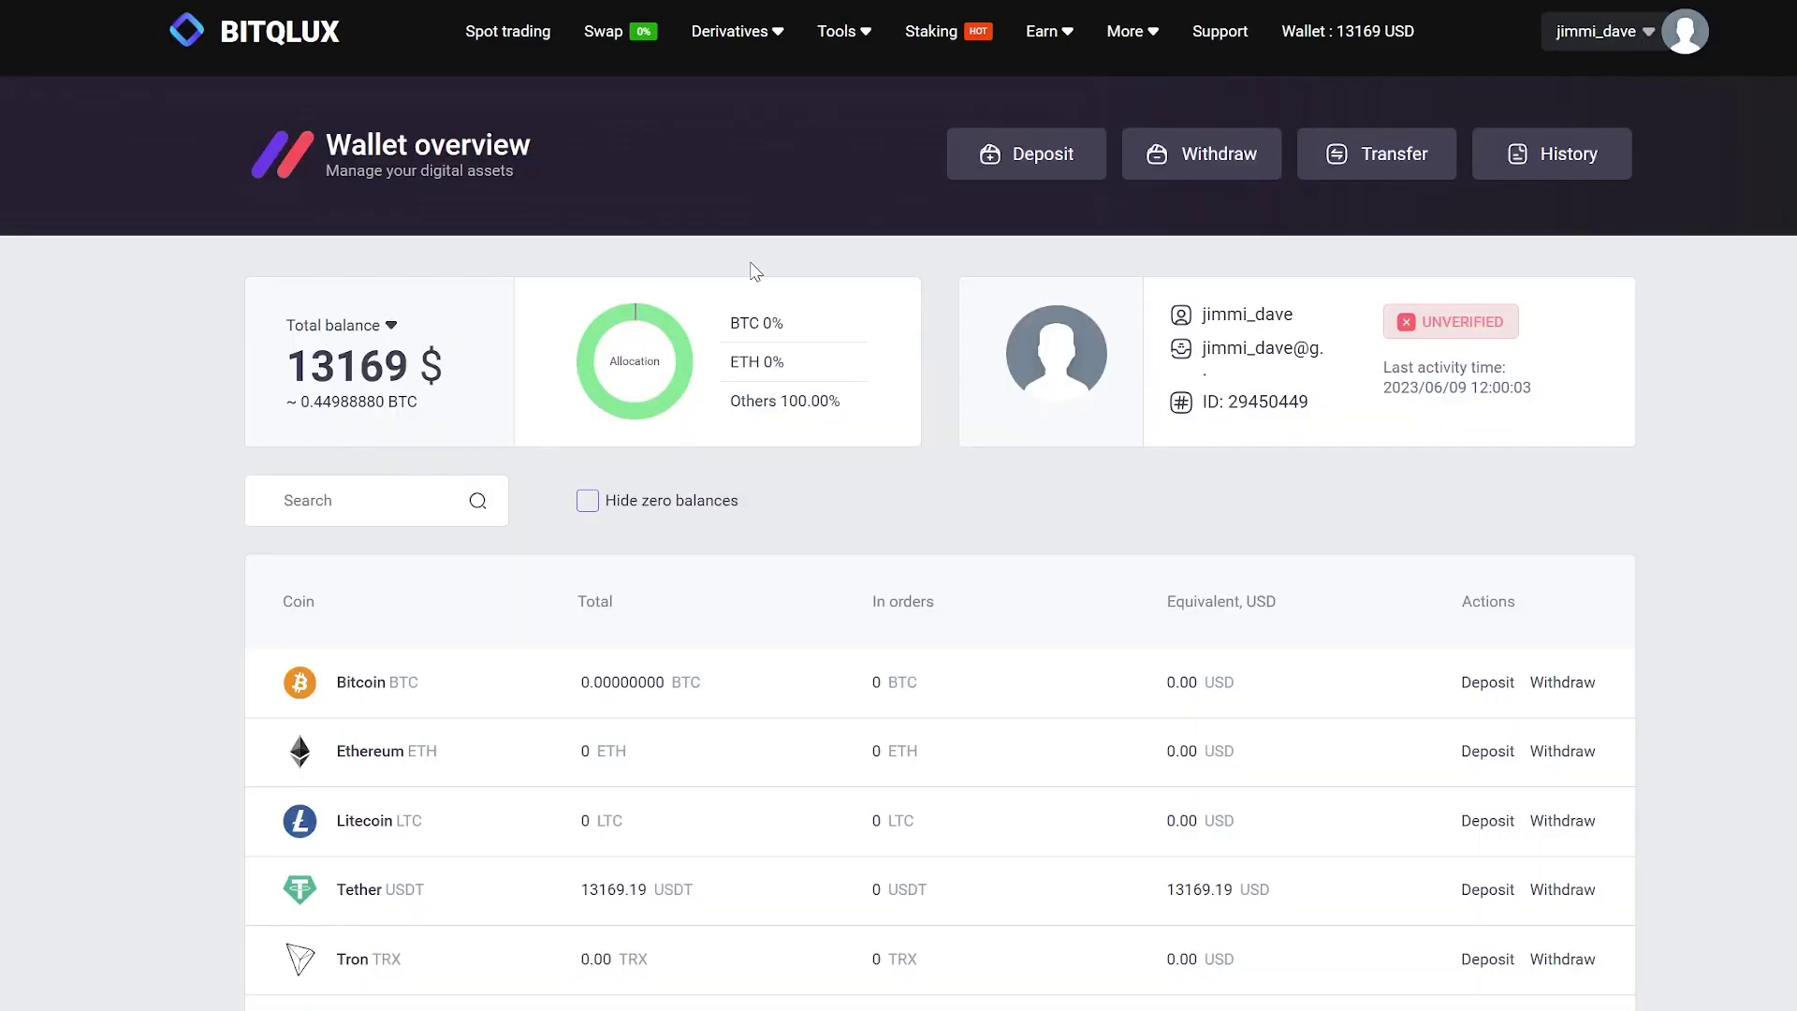
left_click(1221, 169)
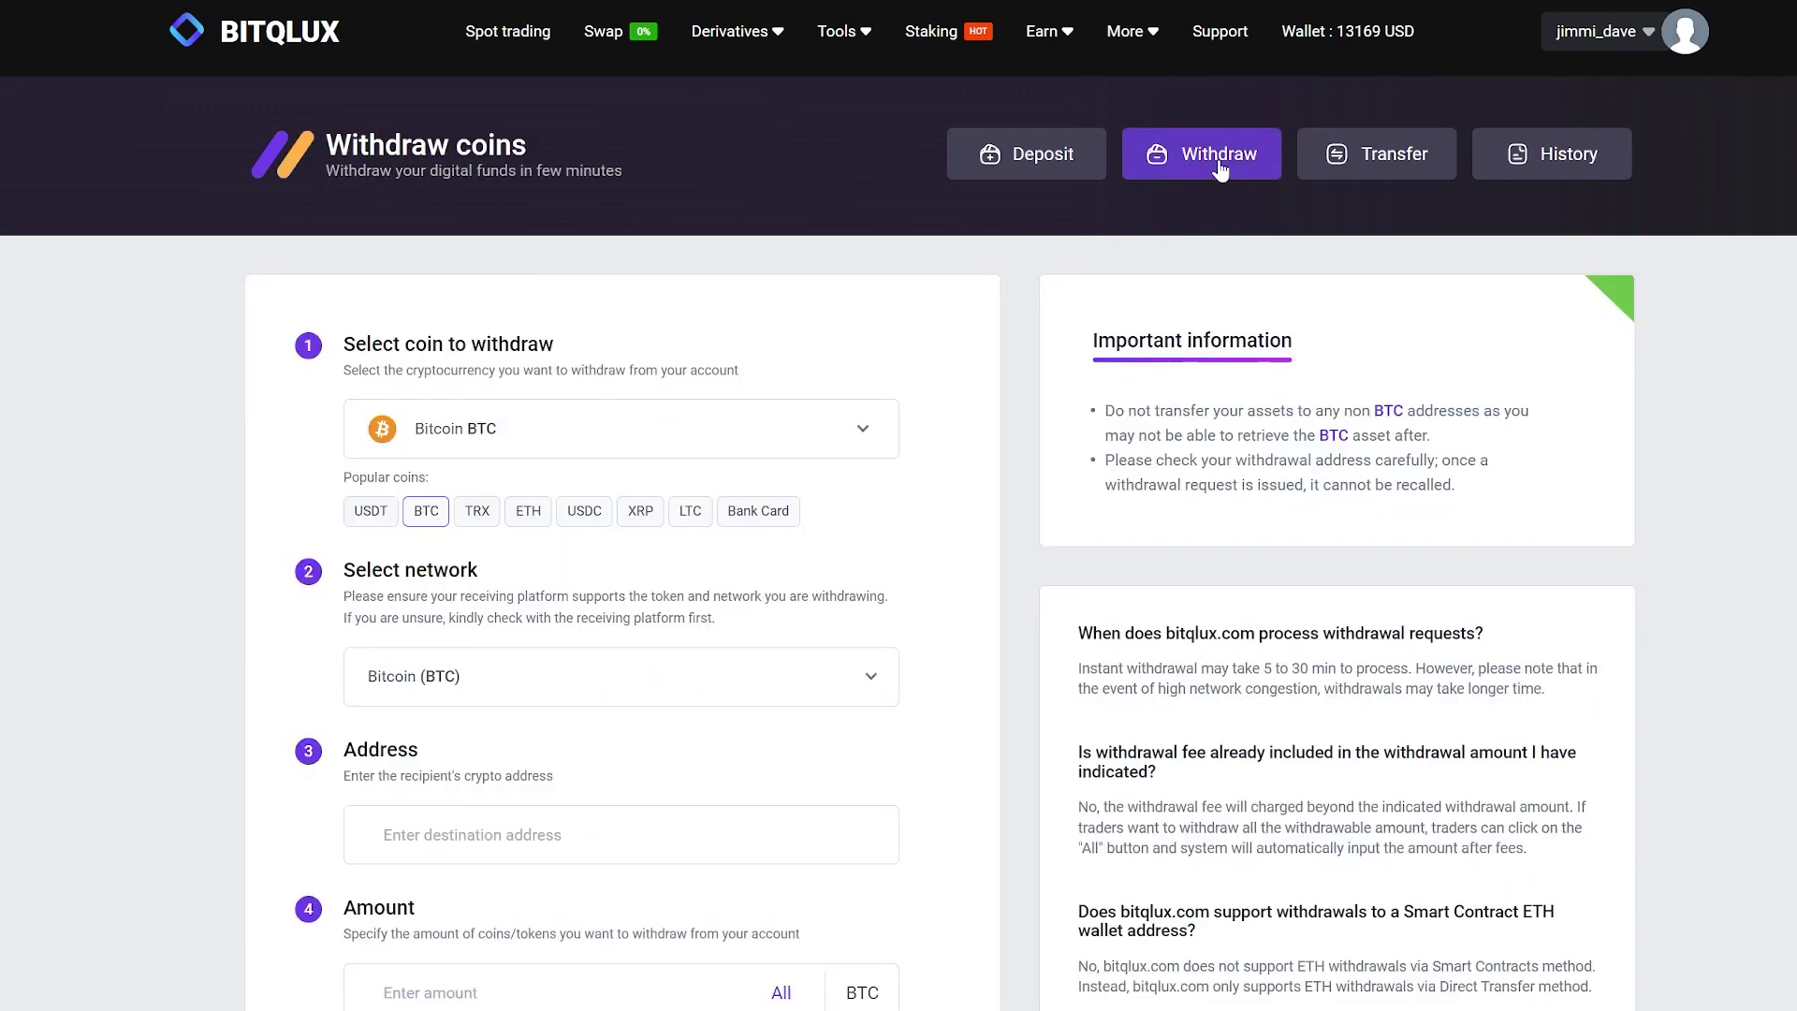
left_click(595, 421)
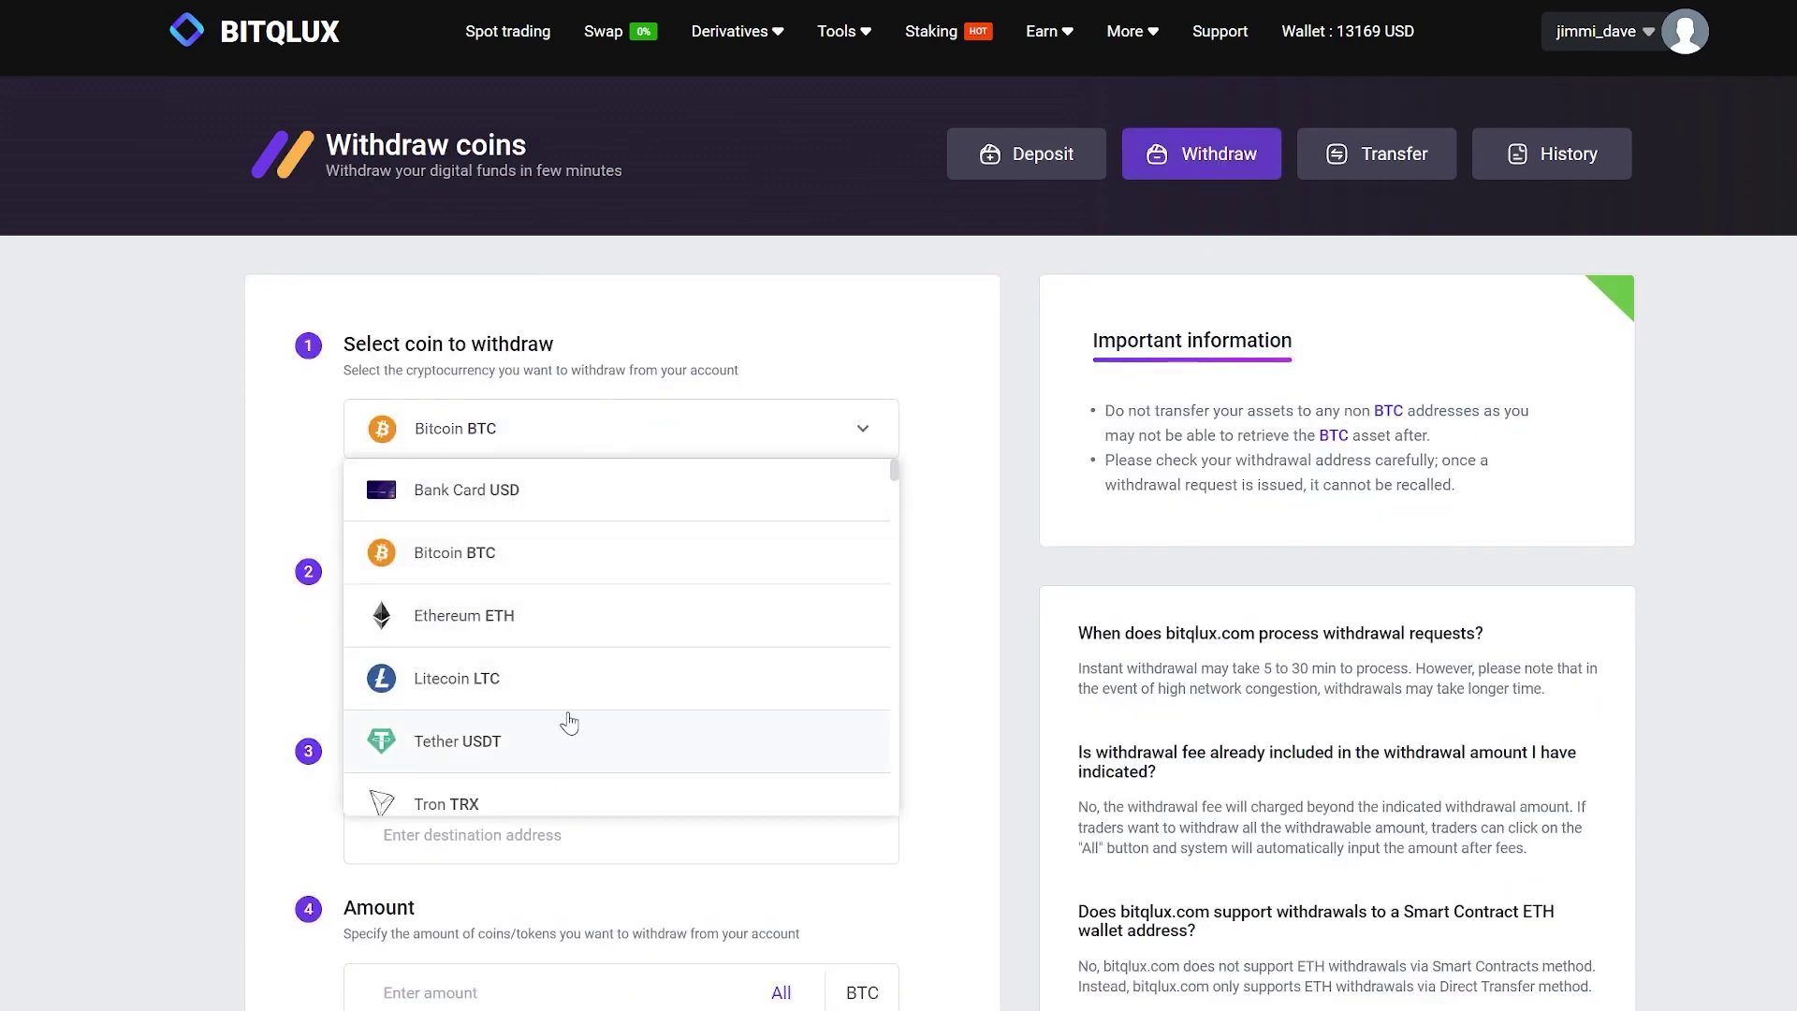
left_click(568, 746)
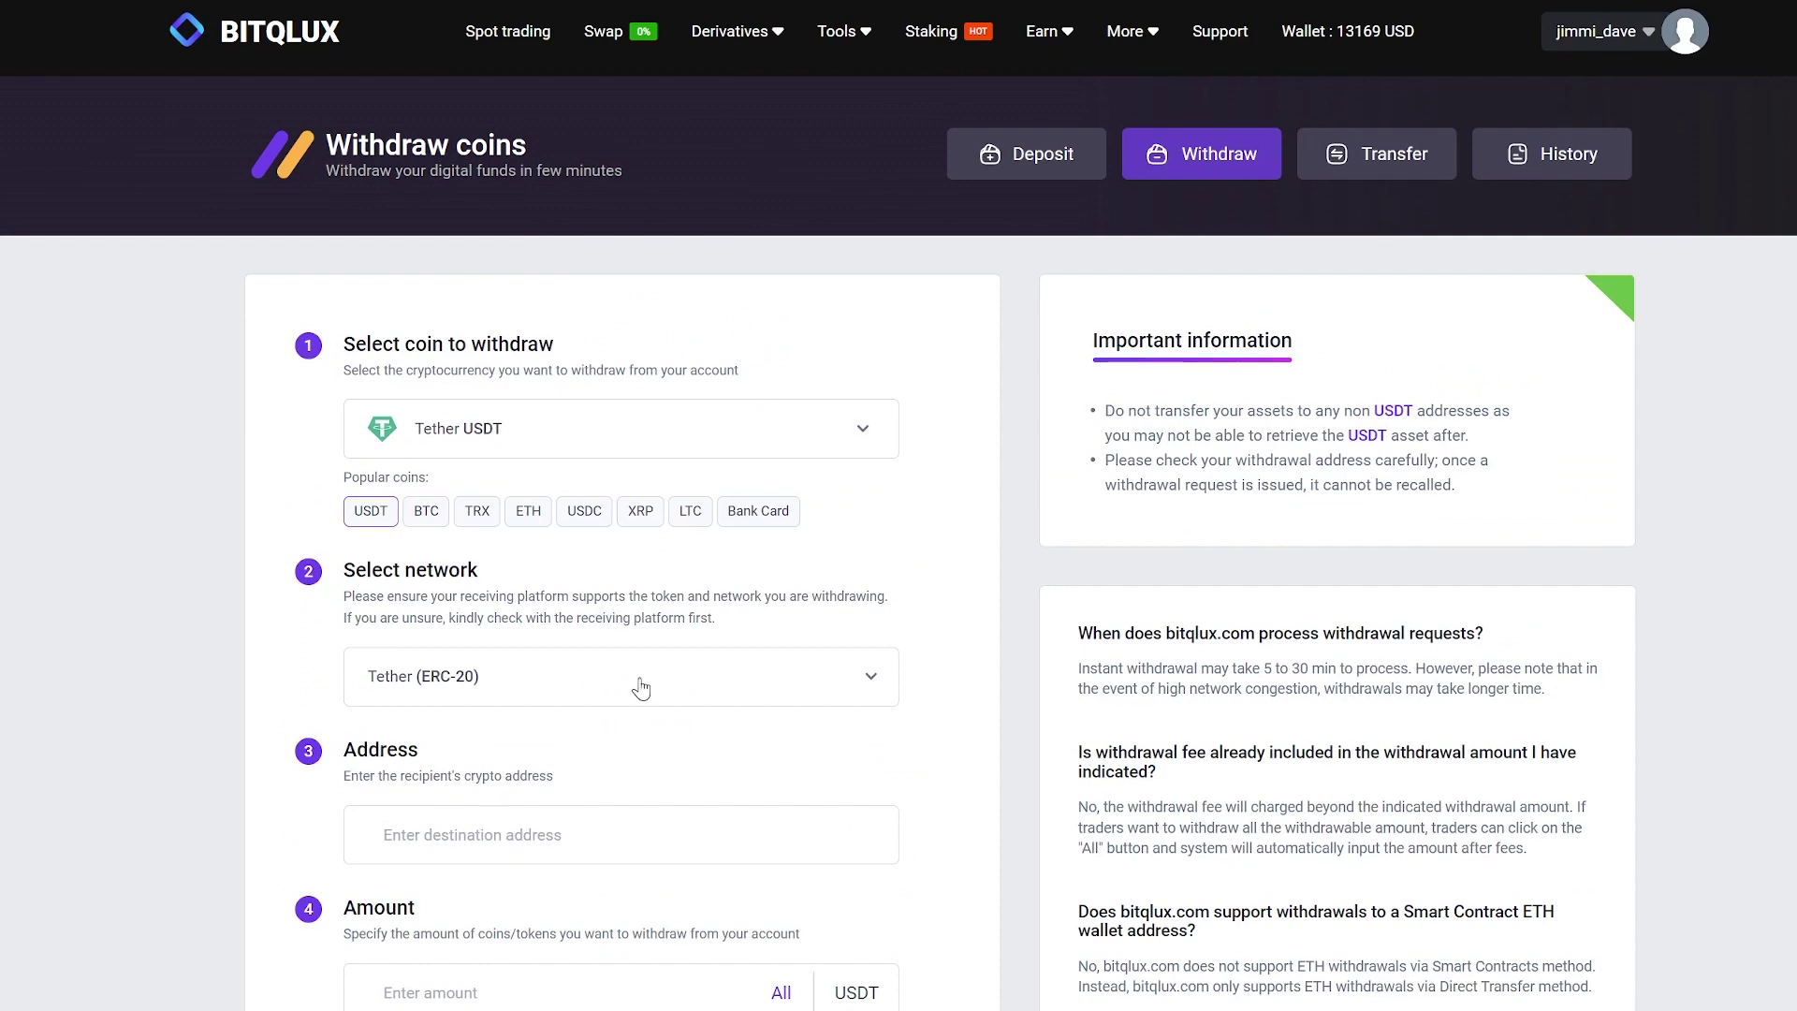
left_click(640, 688)
left_click(580, 801)
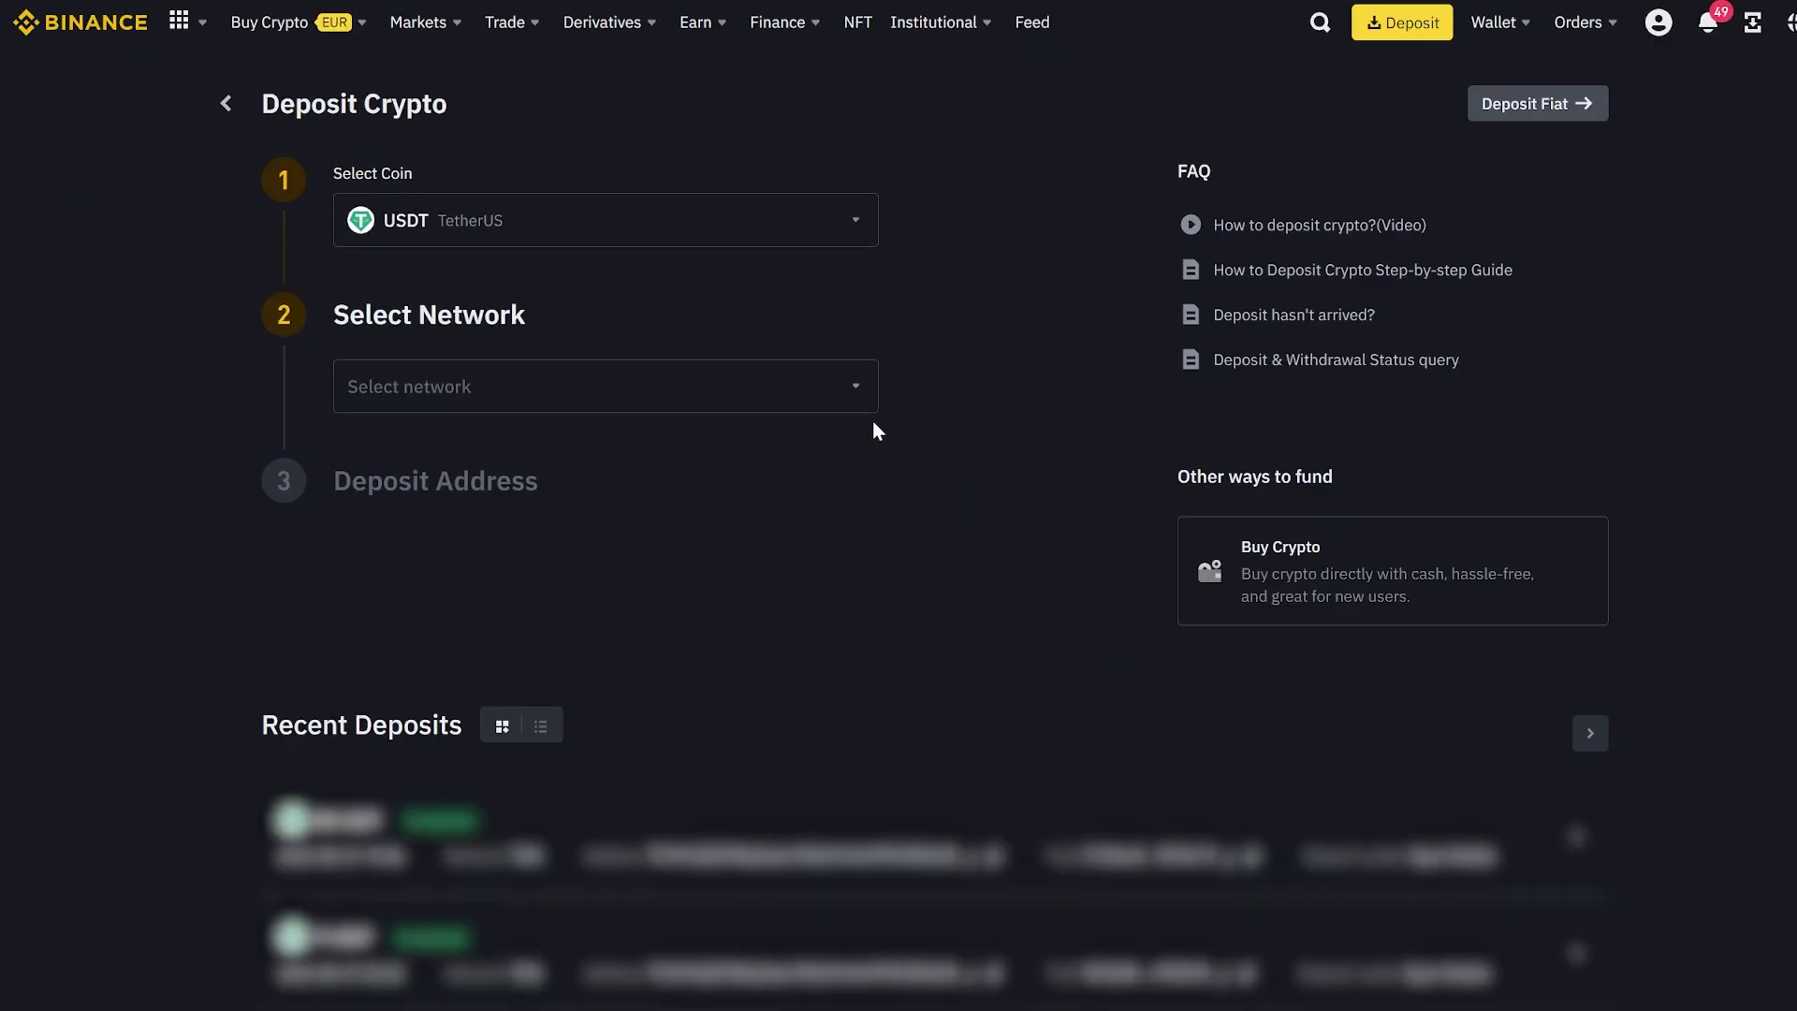
Choose TRX Tron (TRC20) for Binance's USDT deposit and copy the address
left_click(802, 393)
scroll(602, 682, "down", 5)
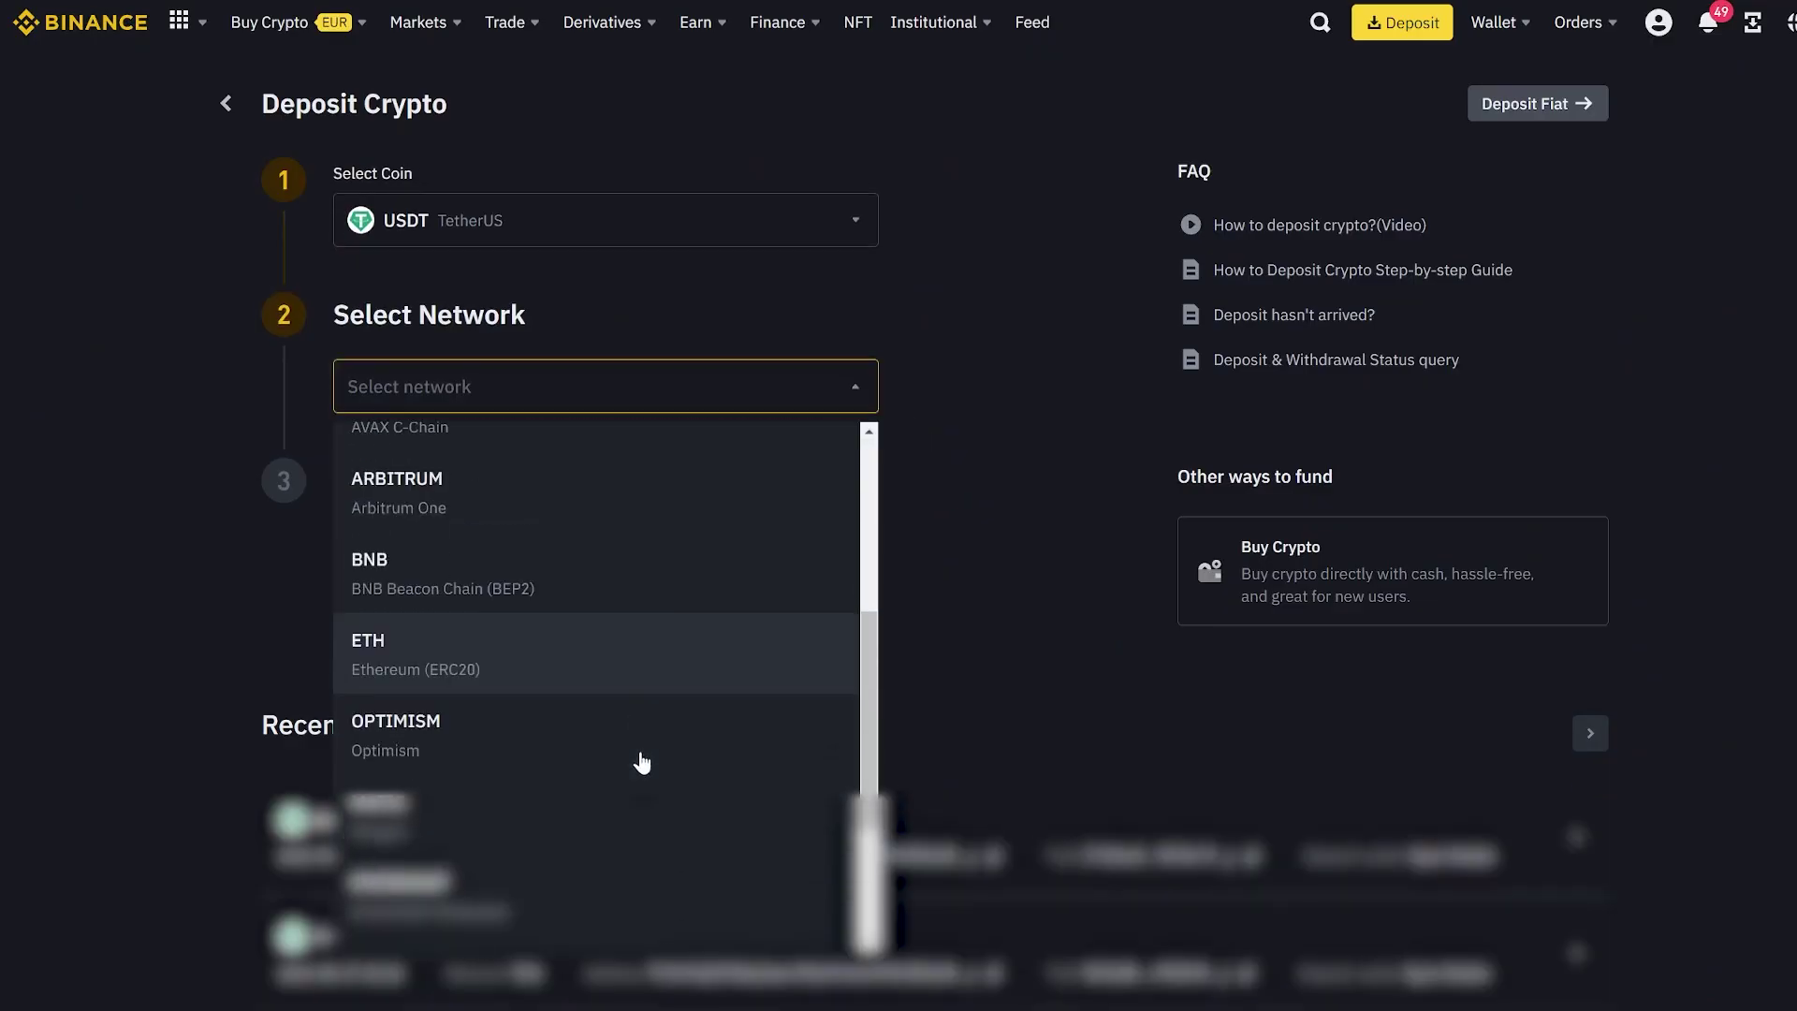
scroll(617, 794, "down", 1)
left_click(581, 862)
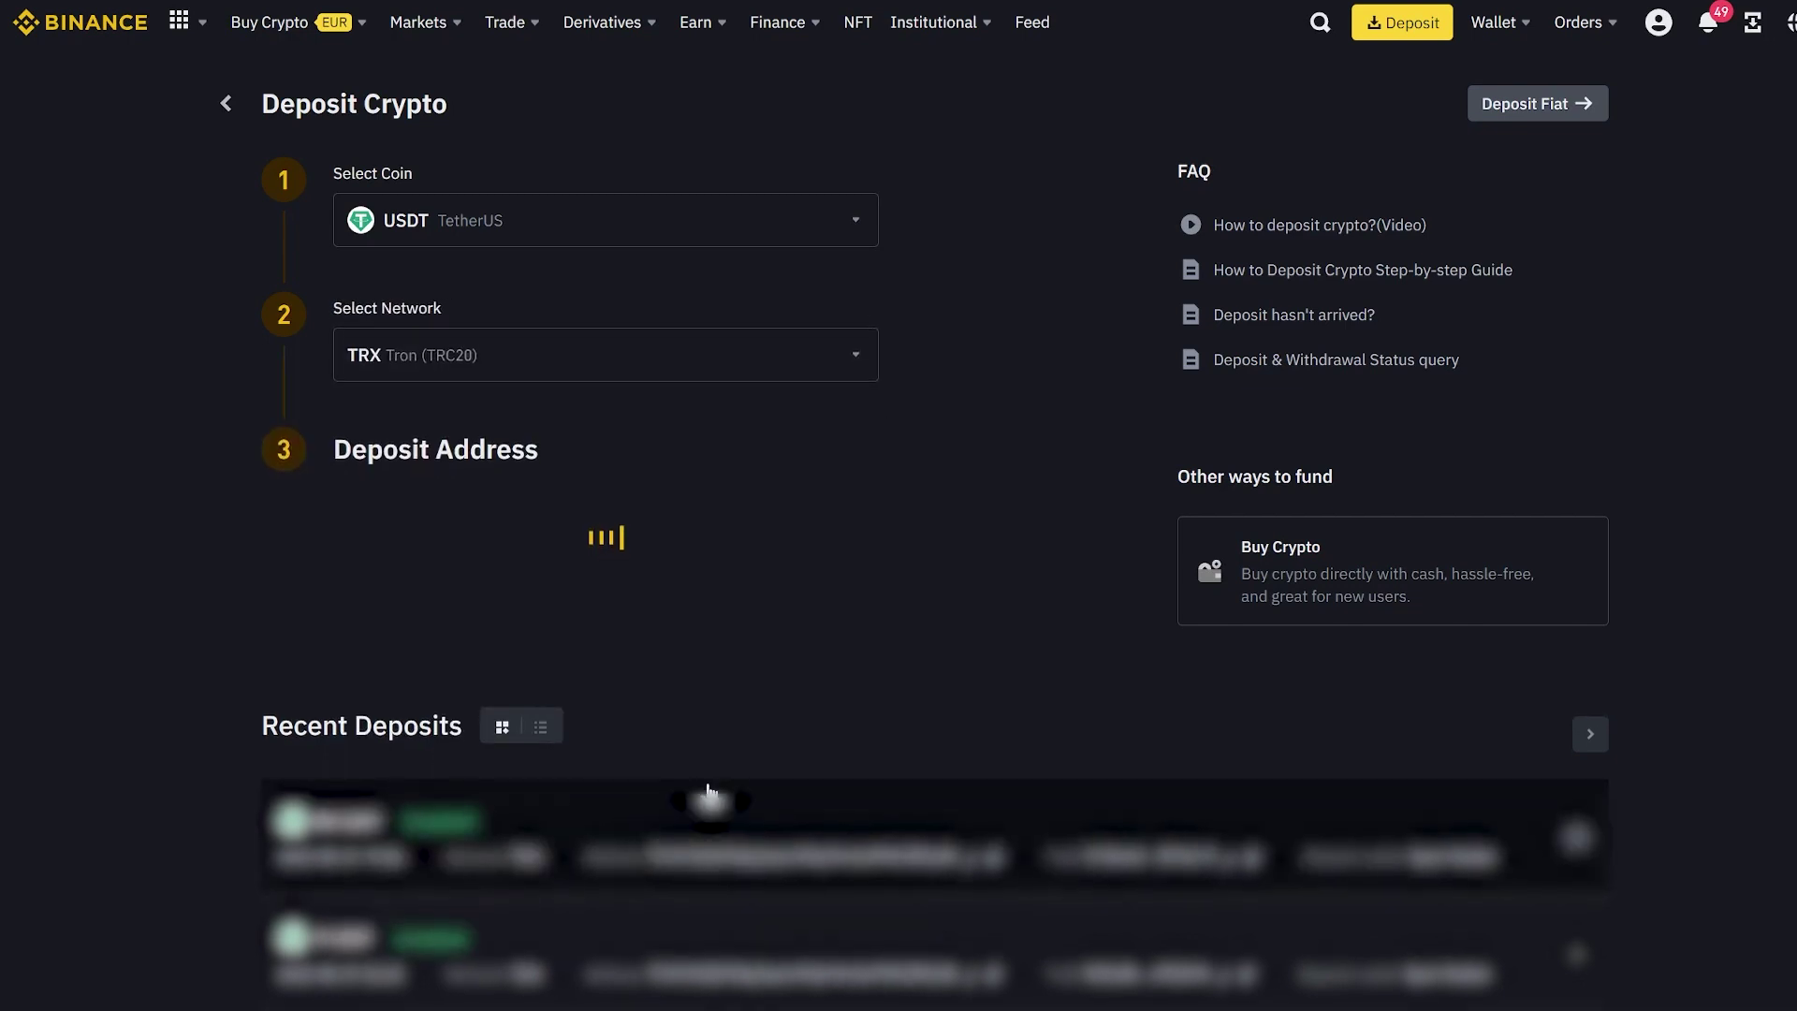
left_click(842, 573)
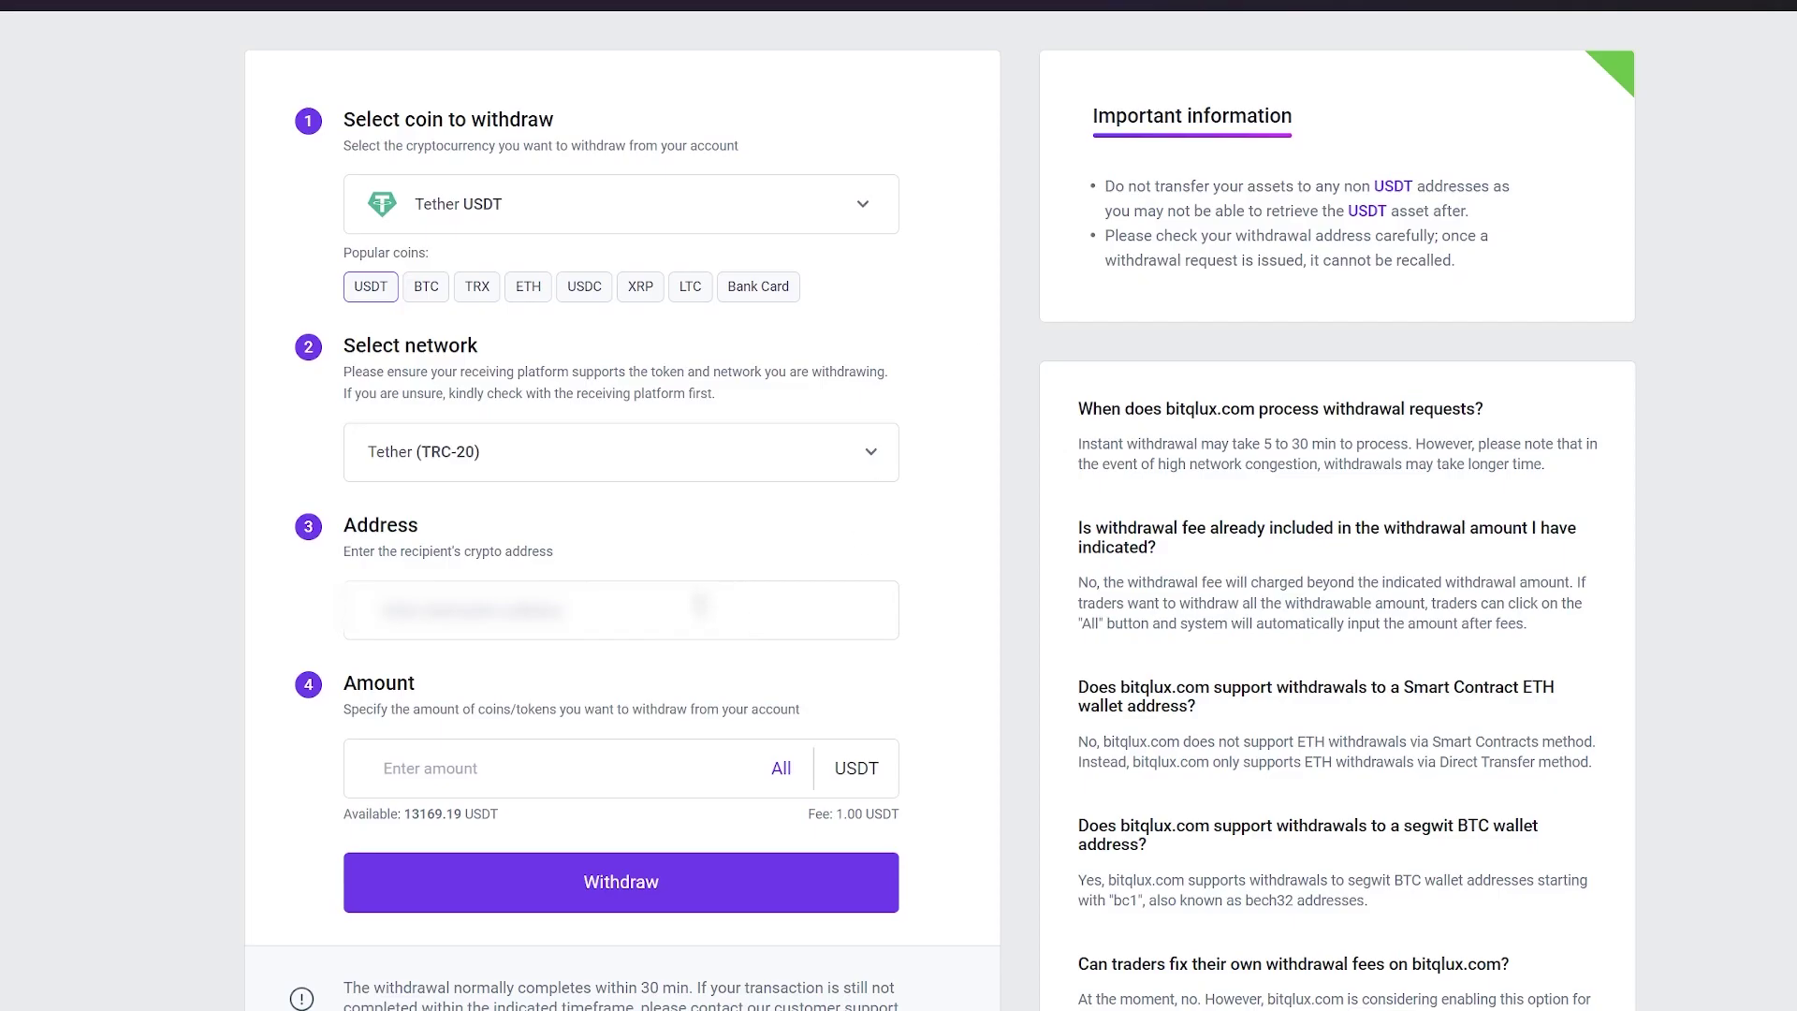
Fill the USDT withdrawal form with the copied Binance TRC-20 address and the full 13169.19 USDT balance
left_click(704, 599)
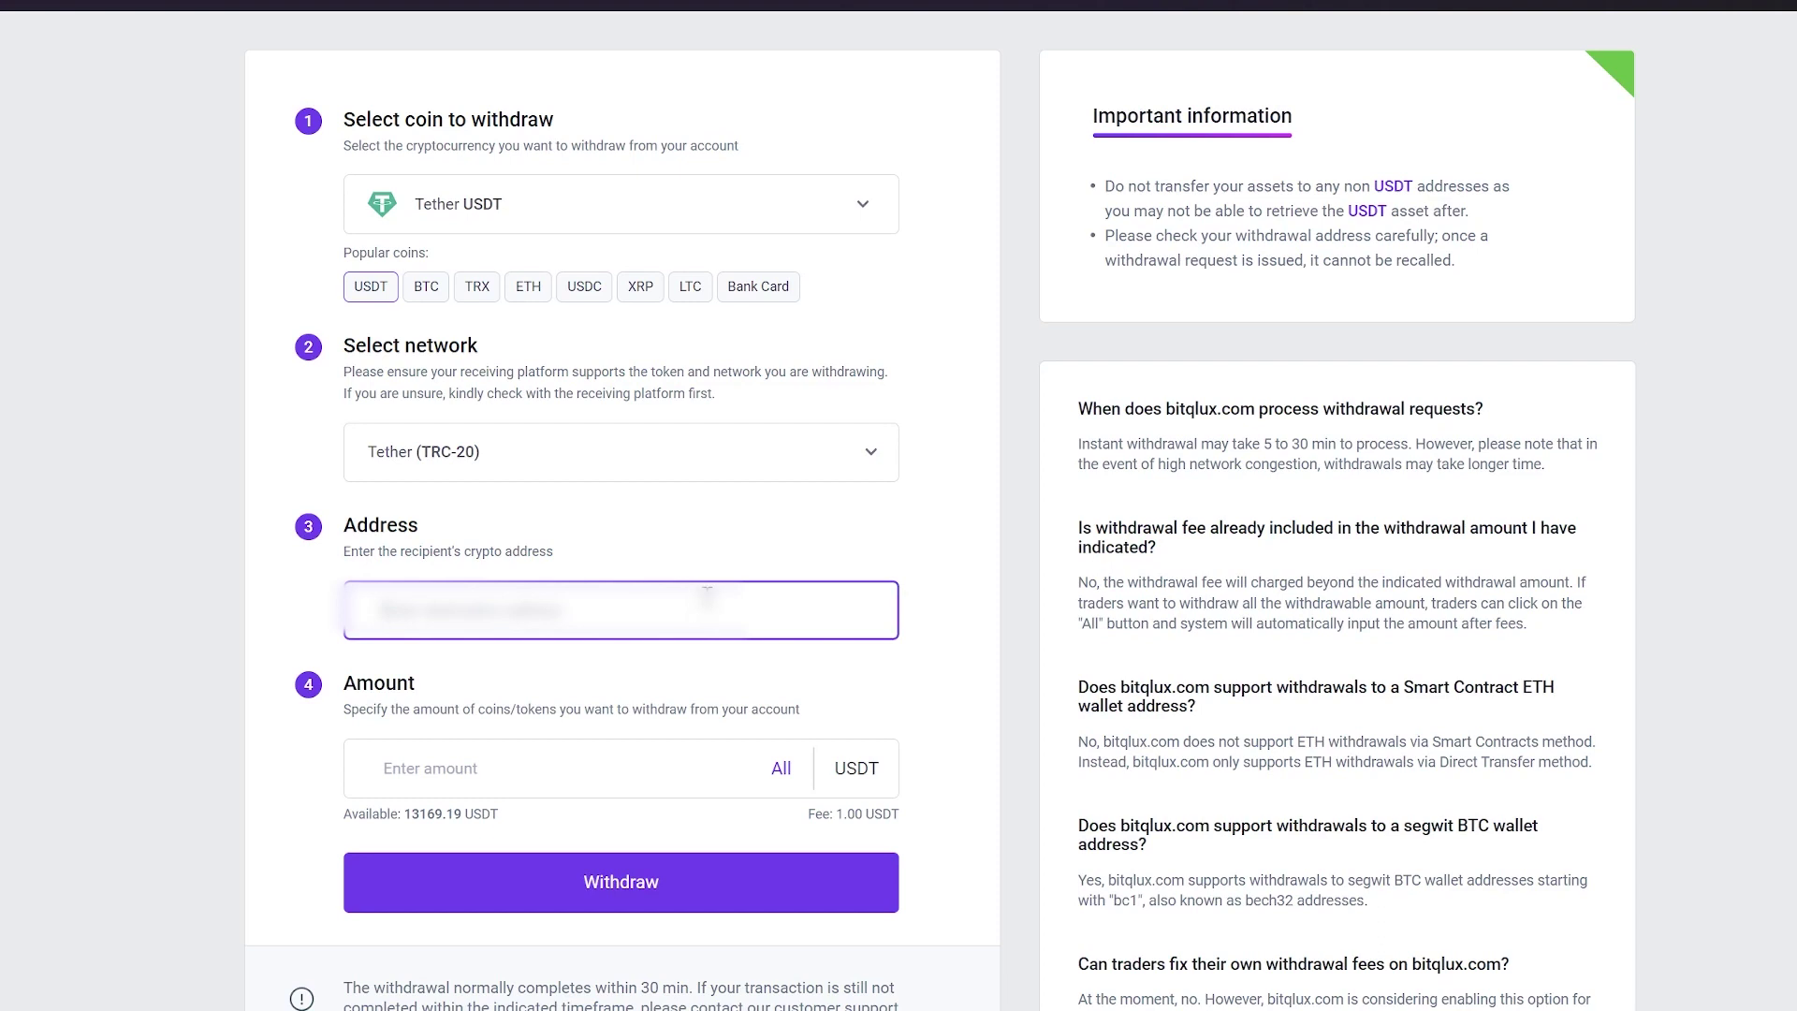
key("ctrl+v")
left_click(780, 770)
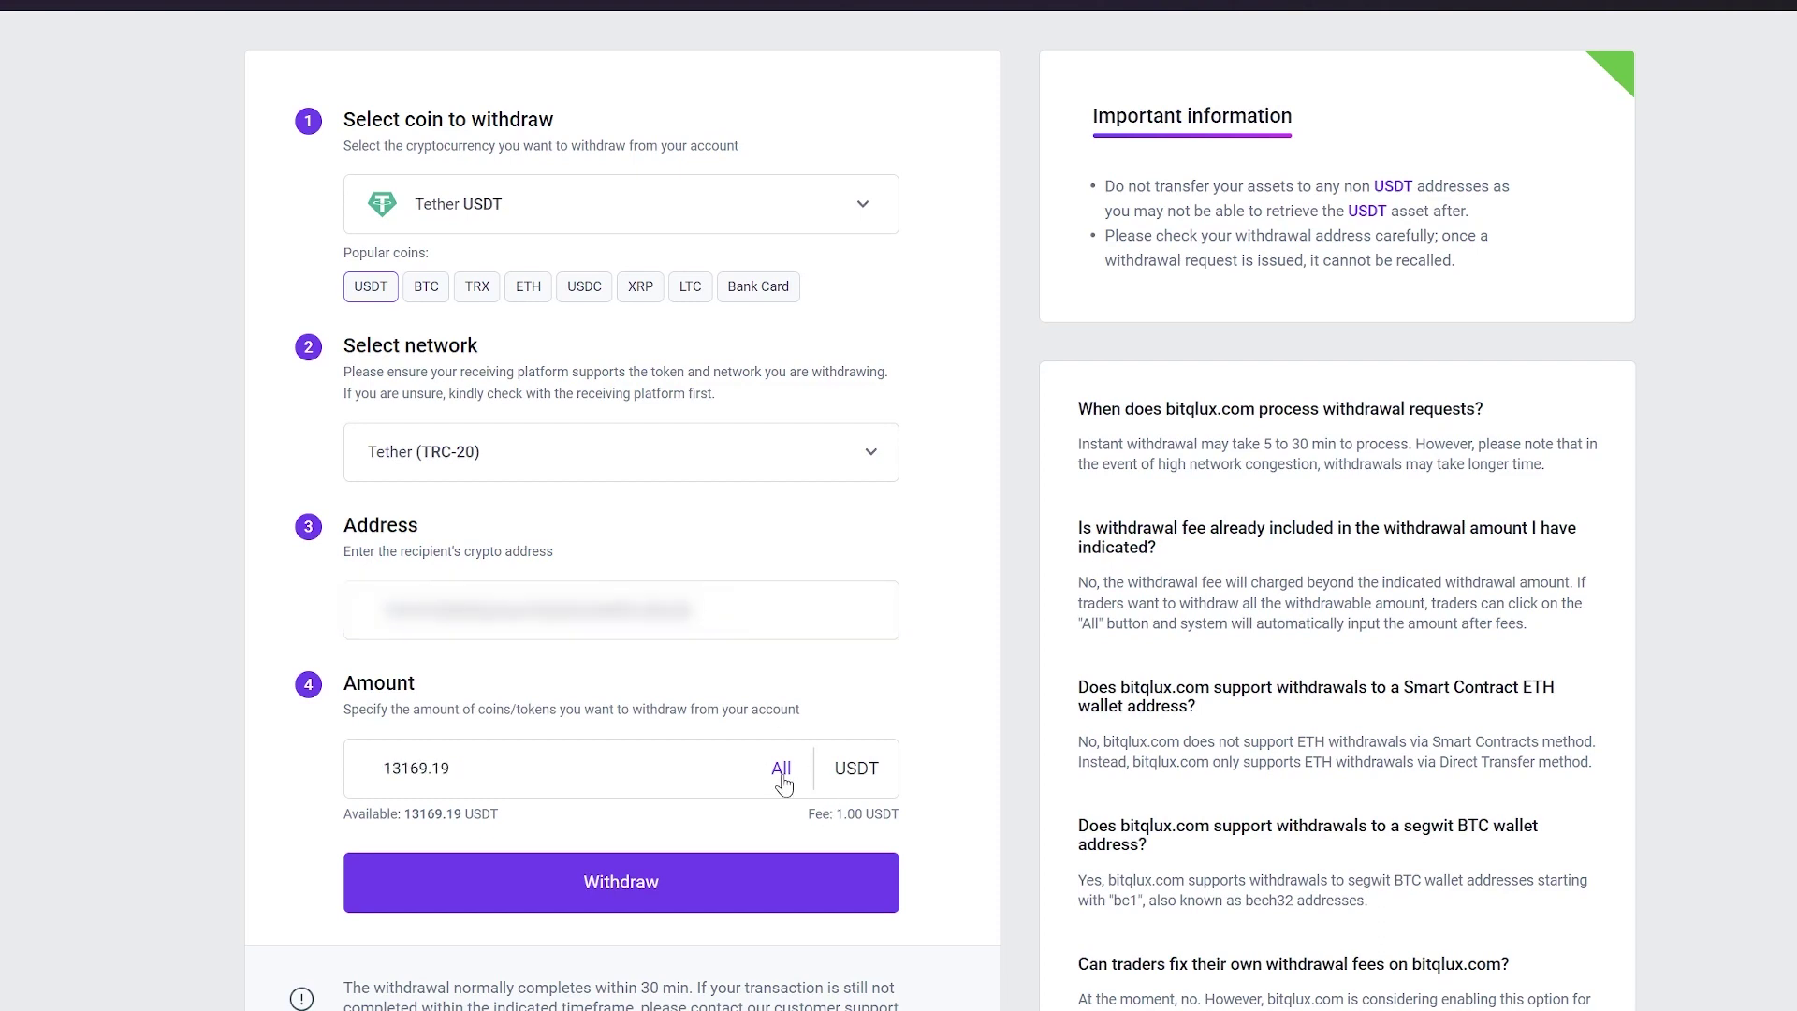